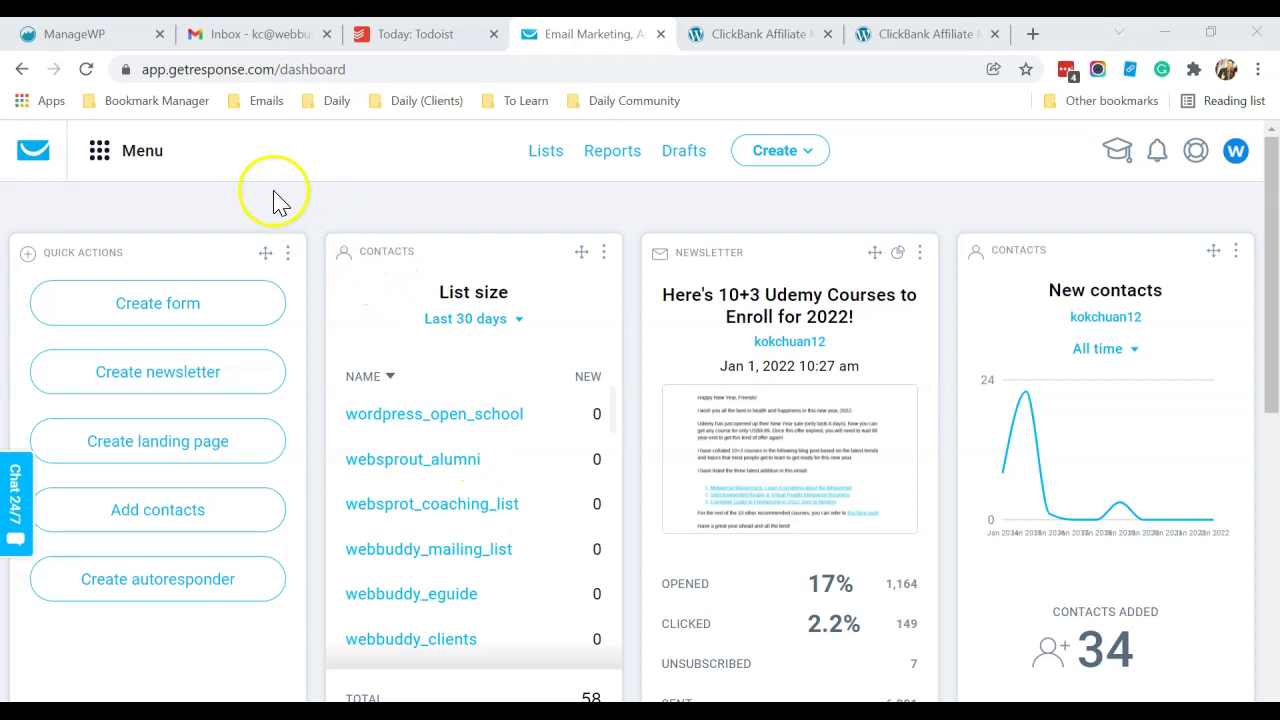
Open Autoresponders and browse the kctan_asia_mailing_list calendar of messages on days 0–32
left_click(126, 162)
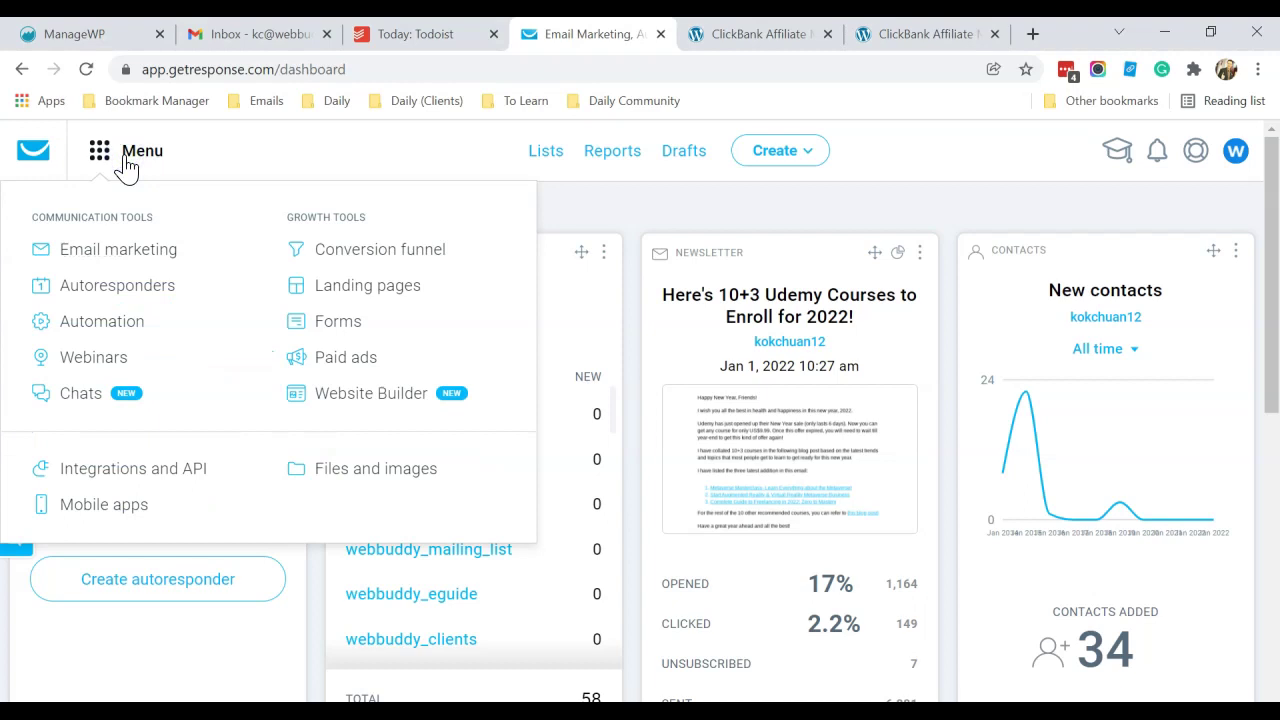
left_click(135, 287)
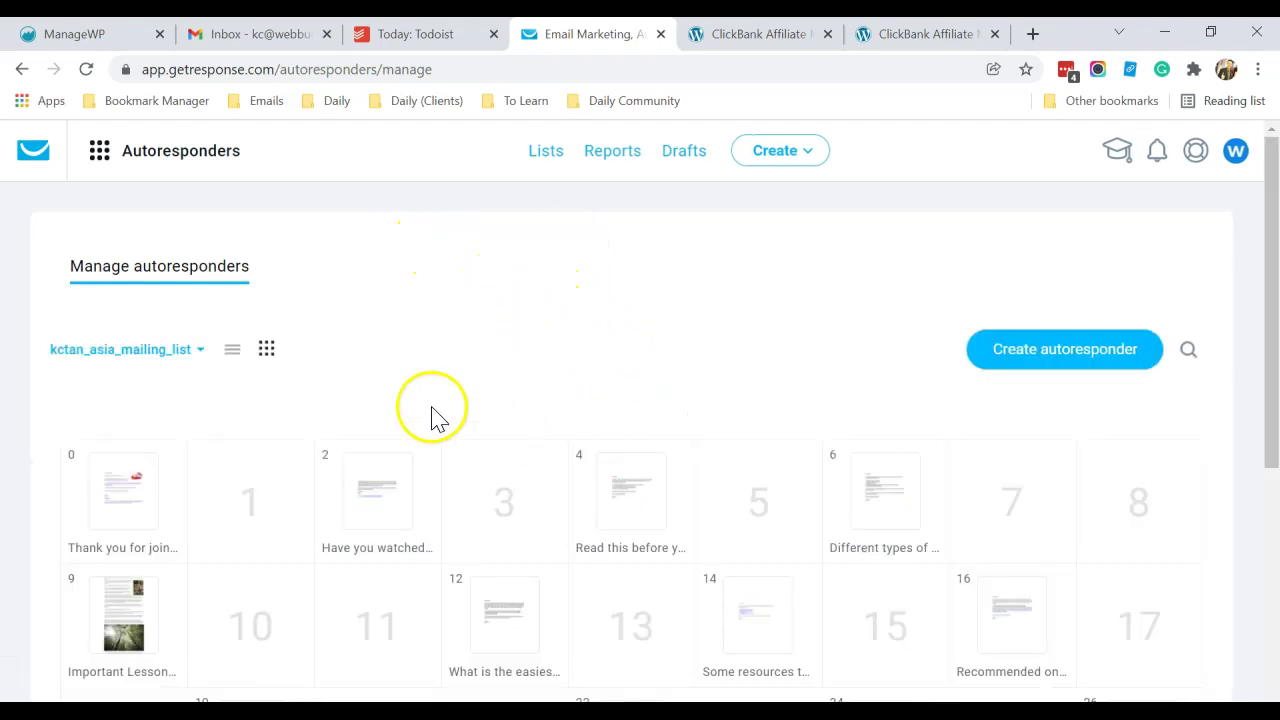
scroll(466, 423, "down", 2)
scroll(464, 424, "up", 2)
scroll(464, 424, "down", 2)
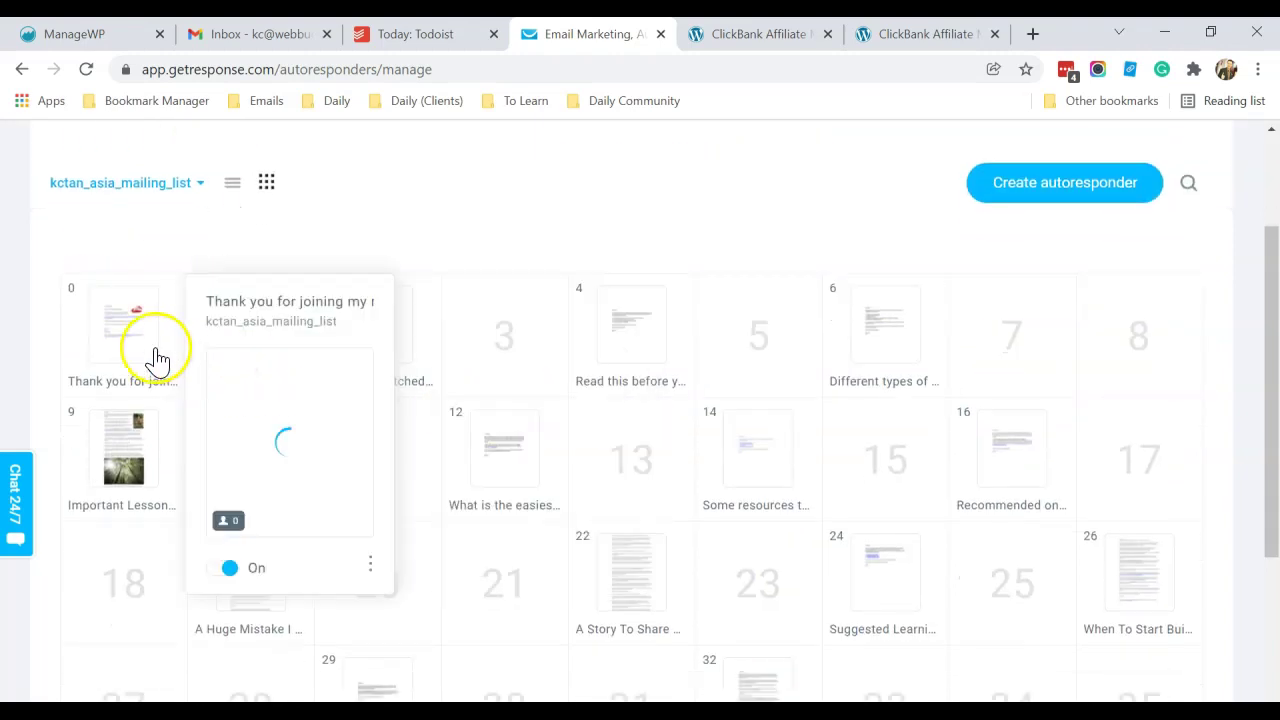
scroll(1000, 415, "down", 3)
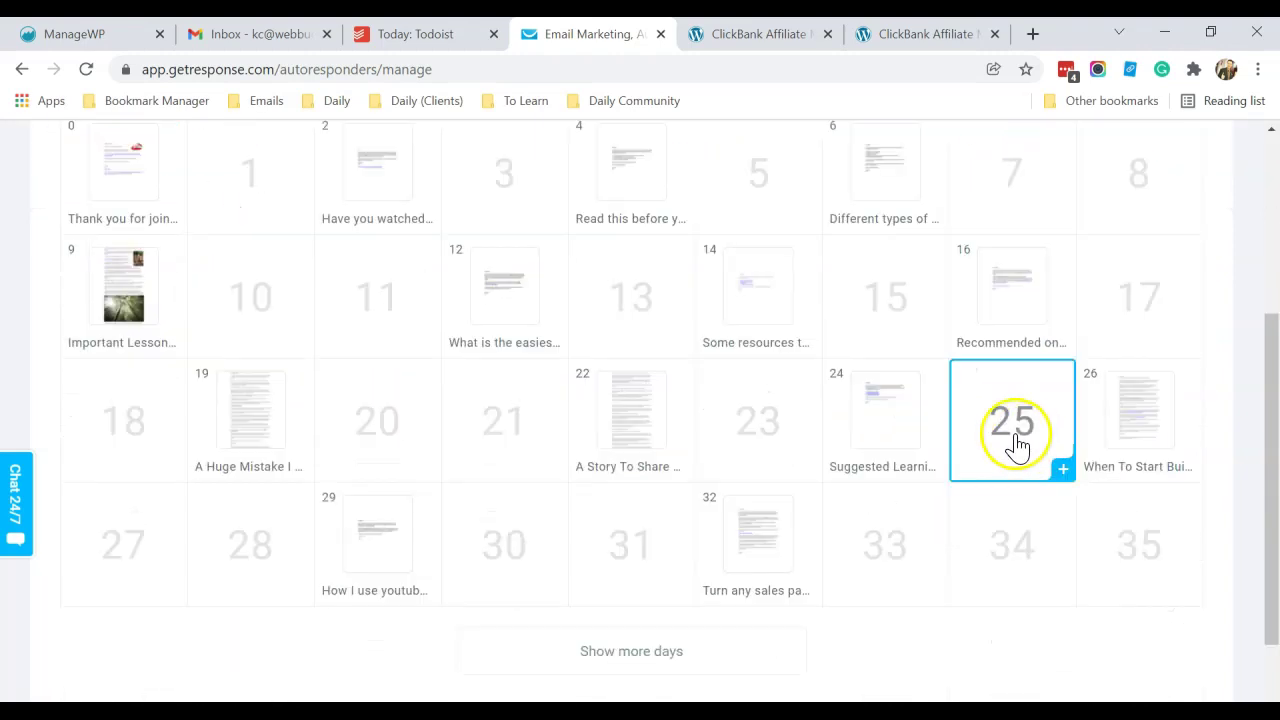
scroll(457, 371, "up", 5)
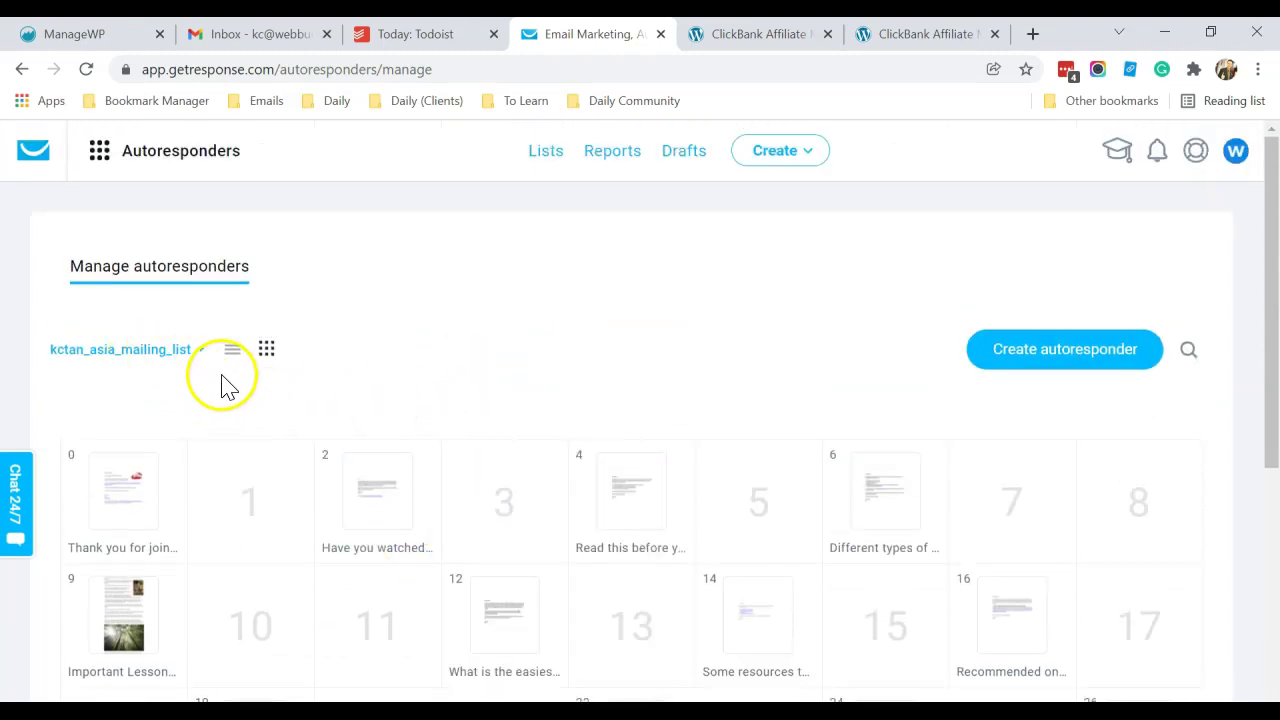
Switch the autoresponder calendar to show the empty Squeeze Page Subscribers list
left_click(178, 355)
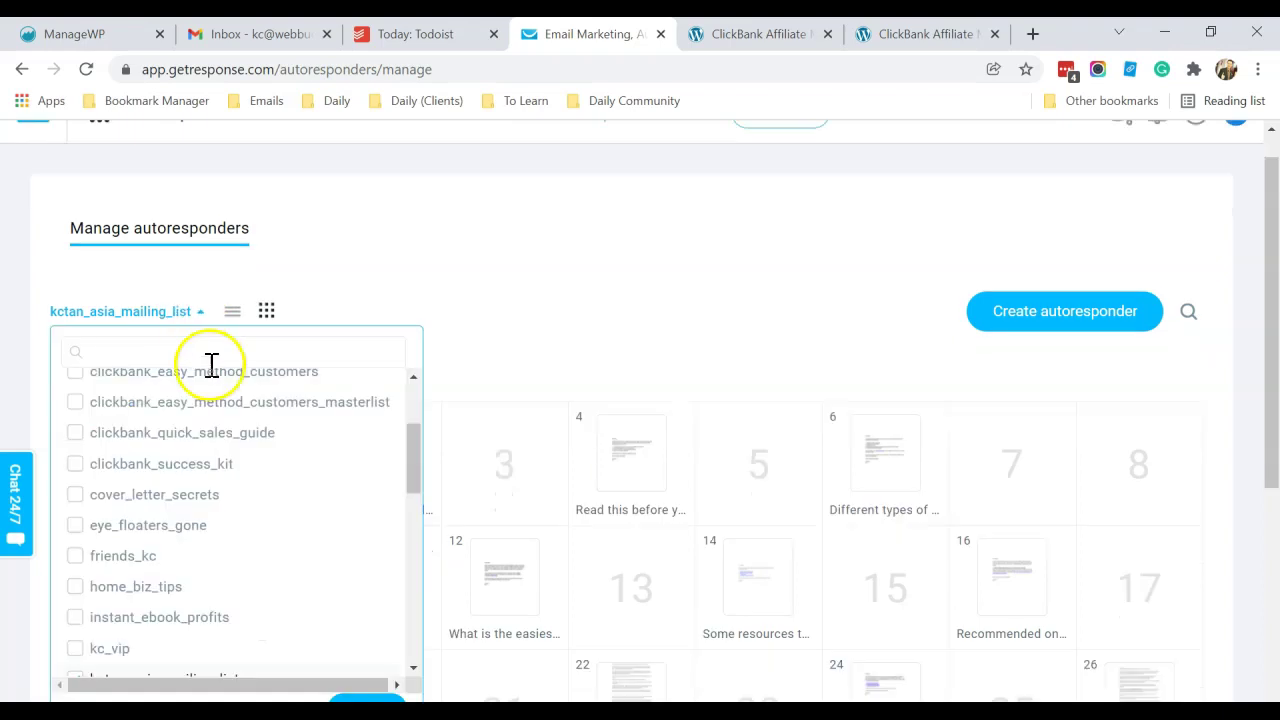
scroll(277, 430, "up", 2)
scroll(277, 432, "down", 4)
scroll(243, 429, "up", 1)
scroll(200, 522, "down", 3)
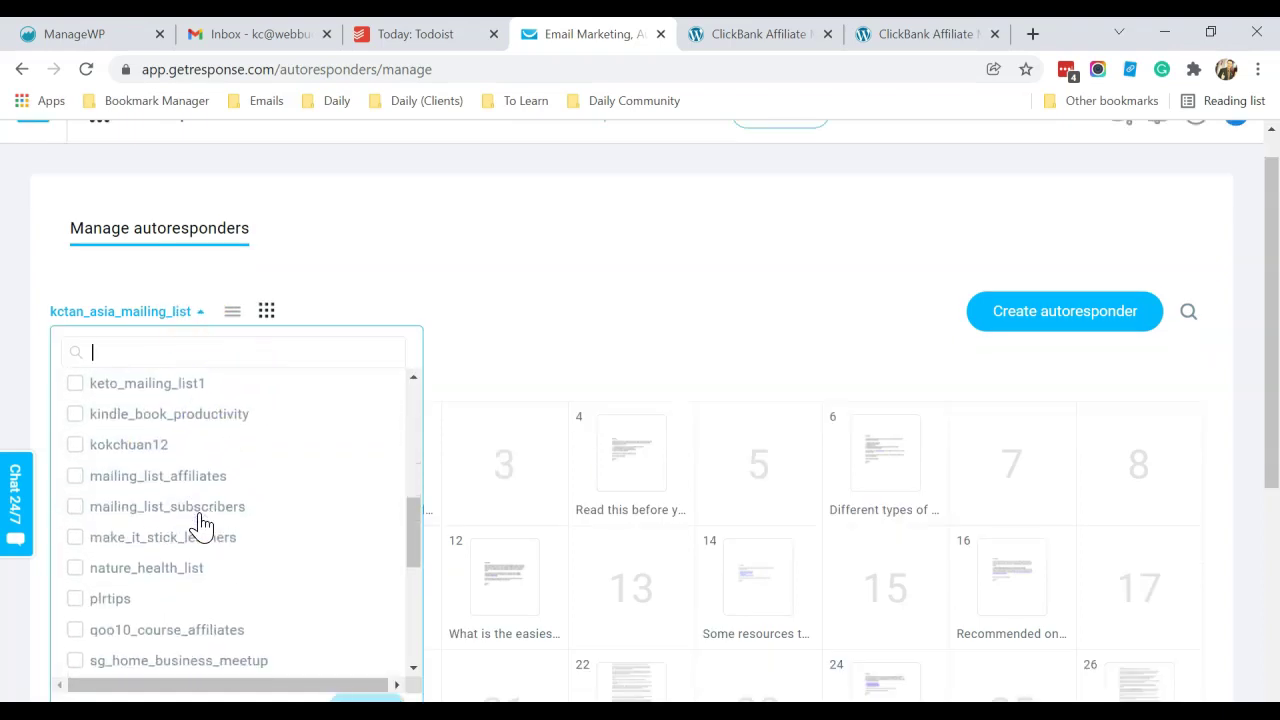
scroll(200, 522, "down", 3)
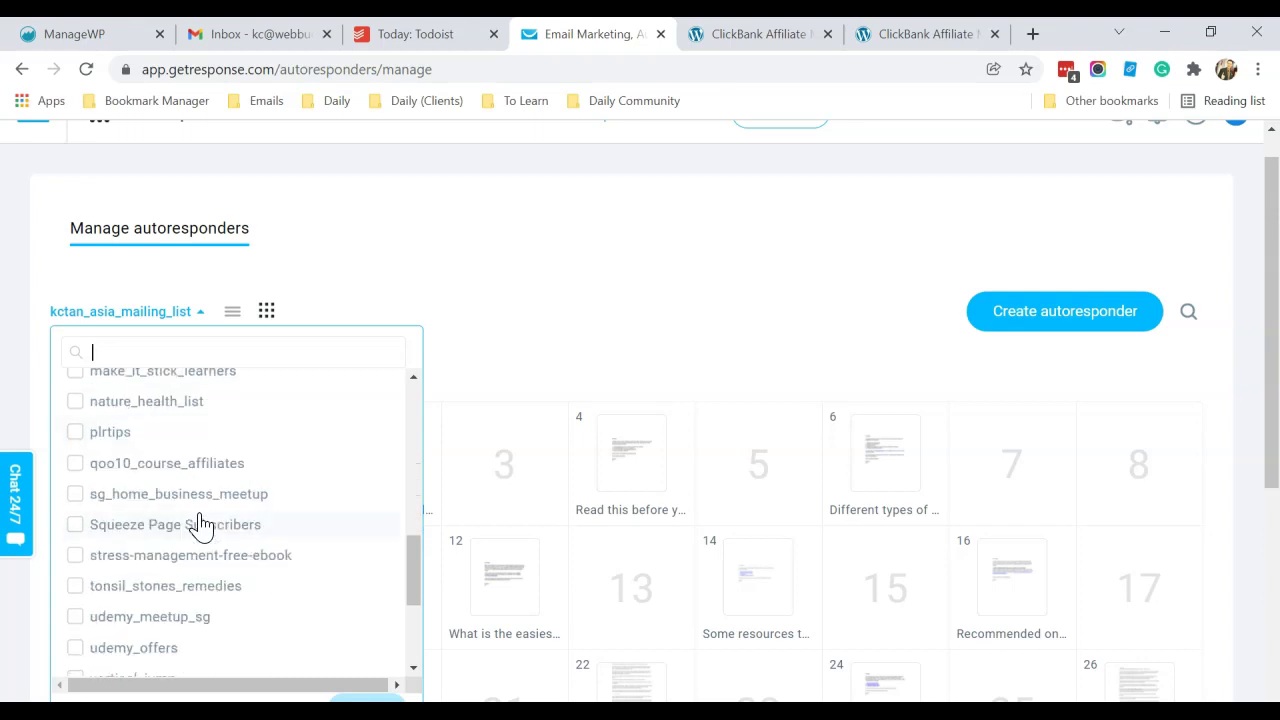
left_click(152, 535)
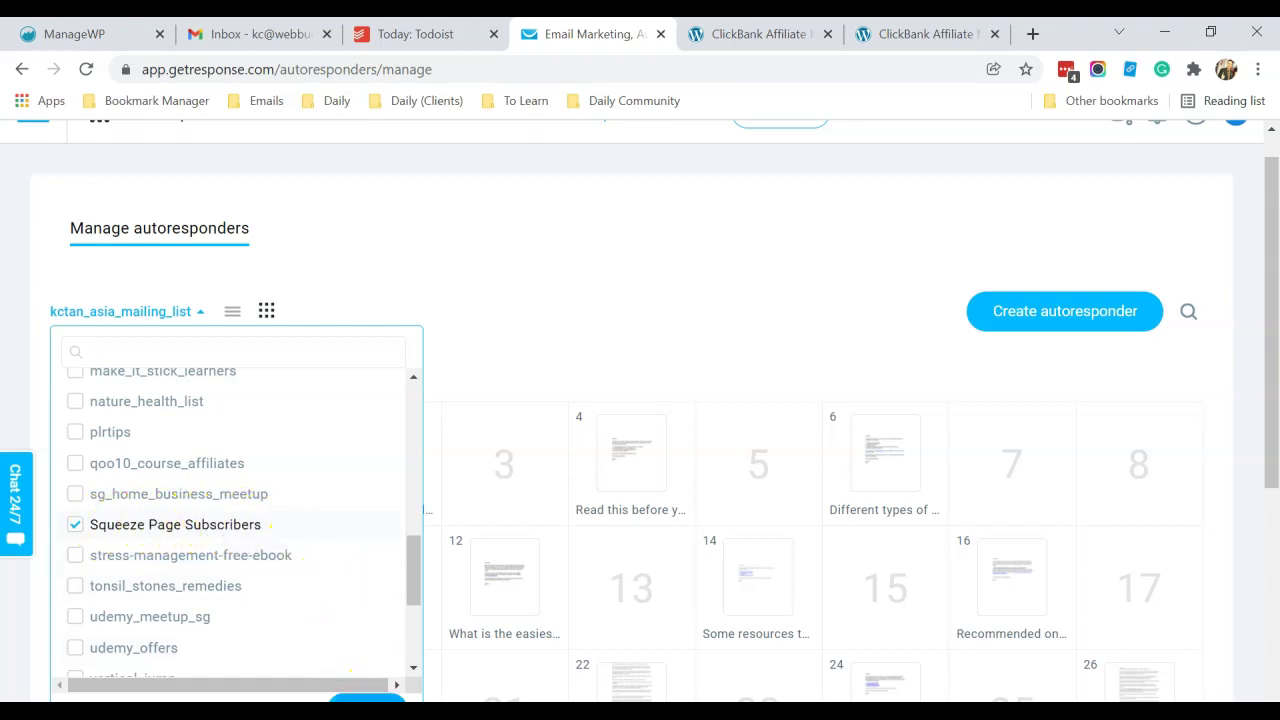
left_click(368, 698)
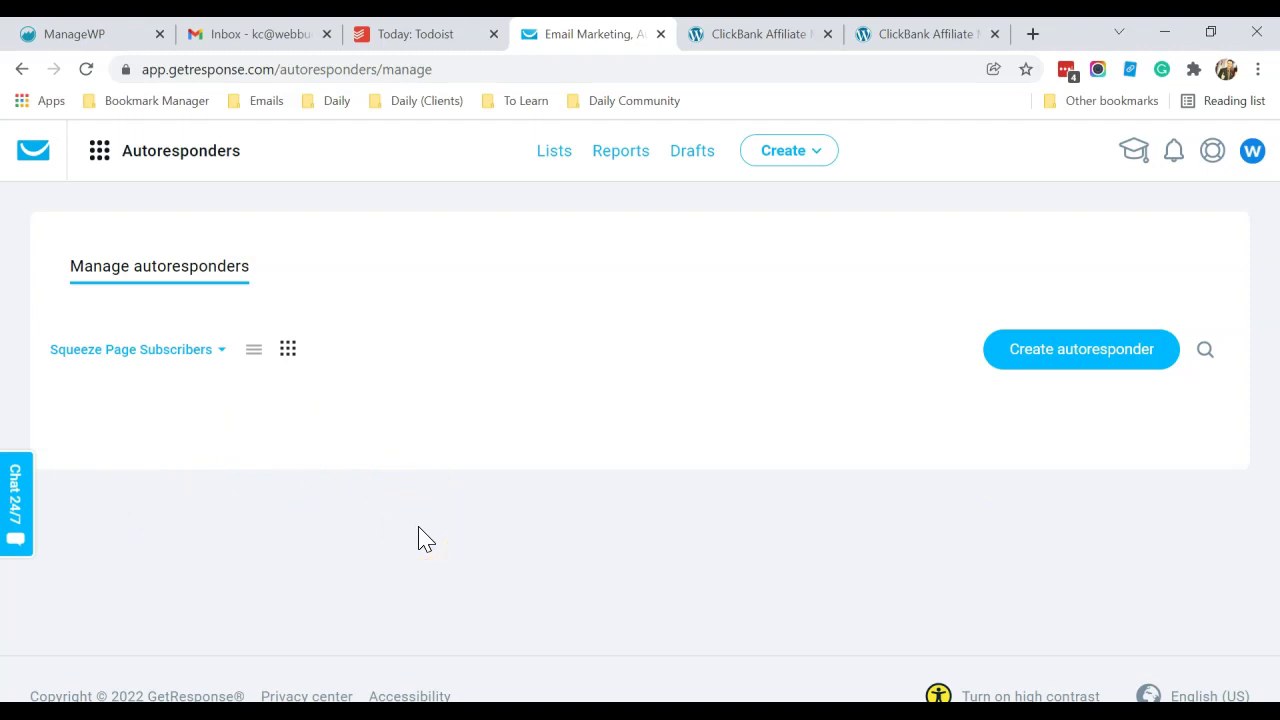
Create a new autoresponder linked to Squeeze Page Subscribers, sent on day 0
left_click(1072, 360)
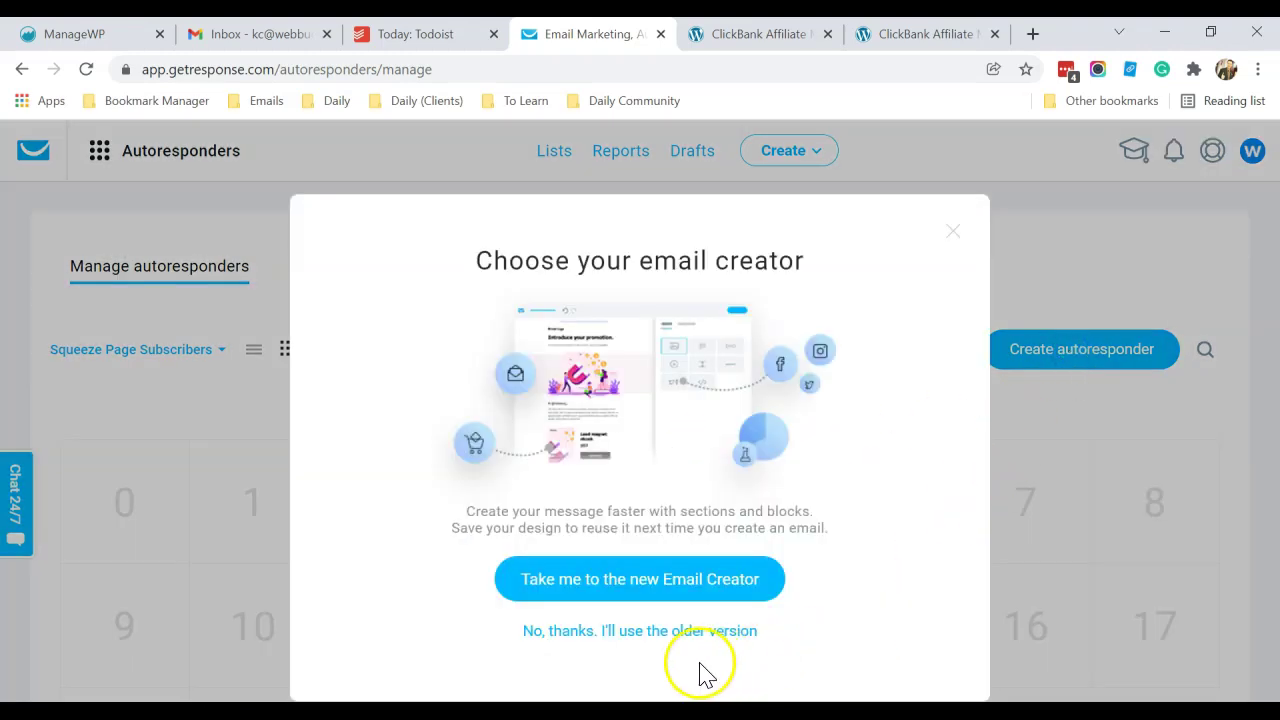
left_click(597, 585)
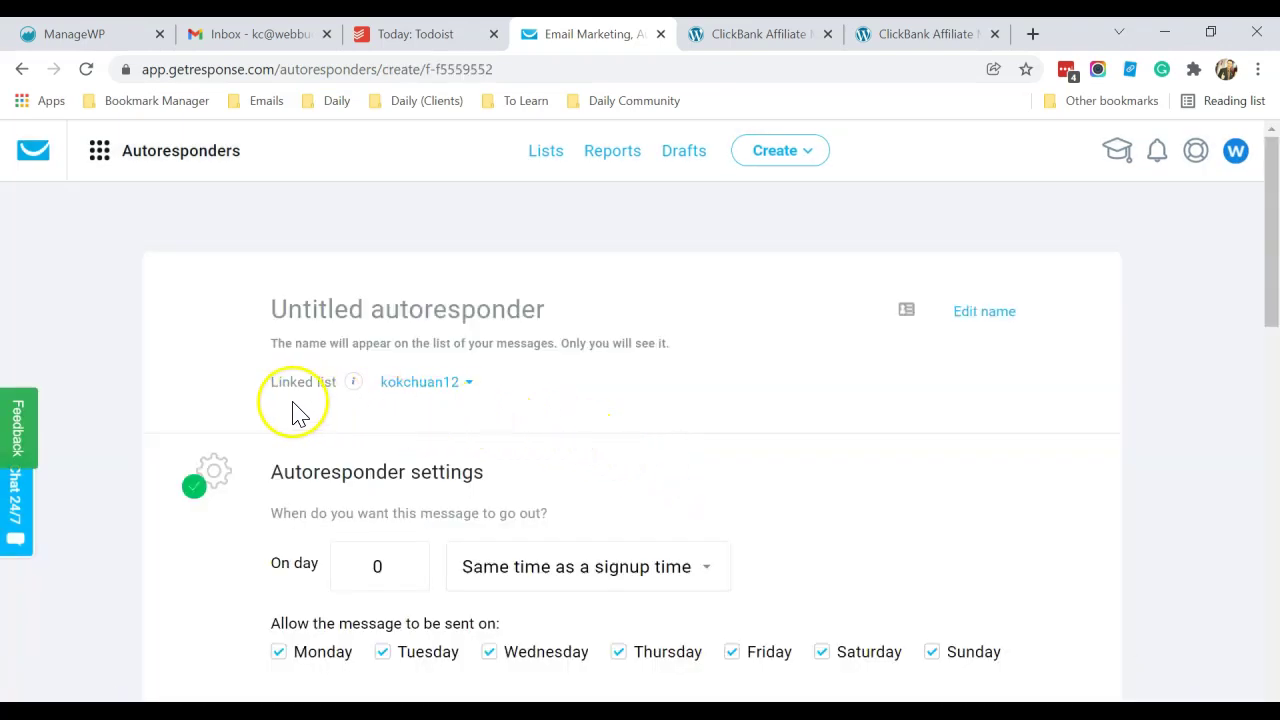
left_click(464, 397)
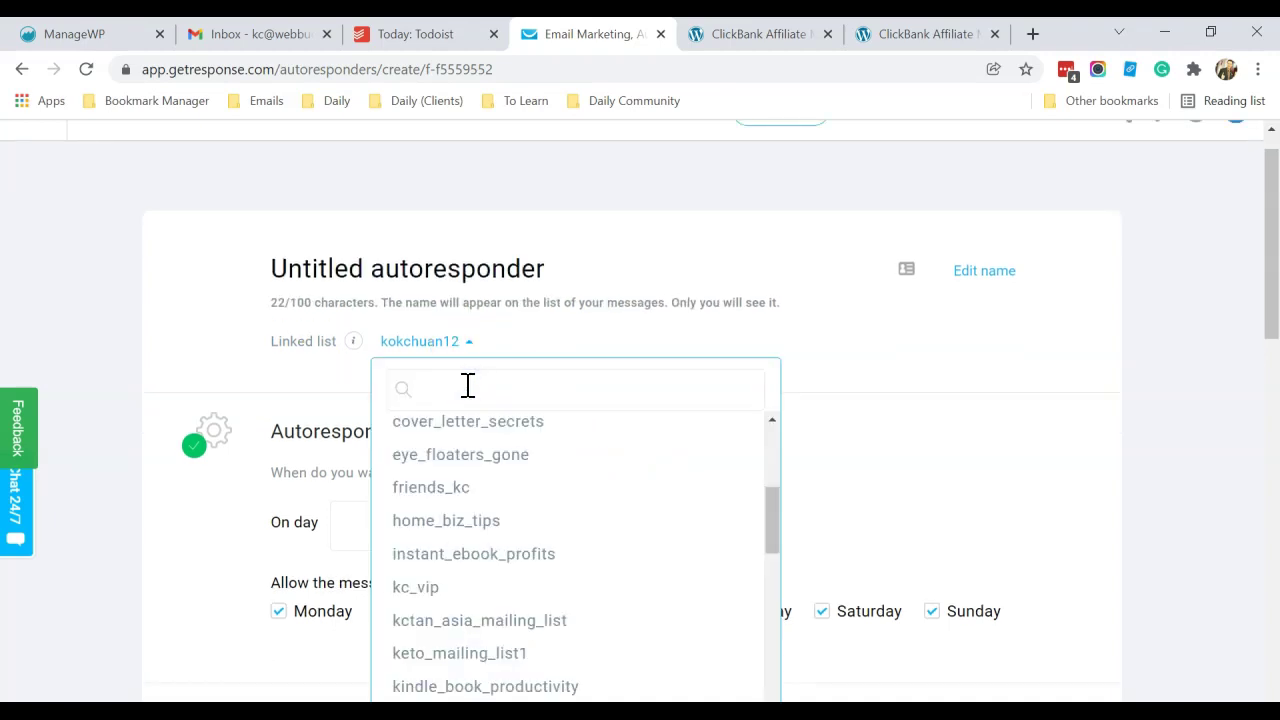
type("sque")
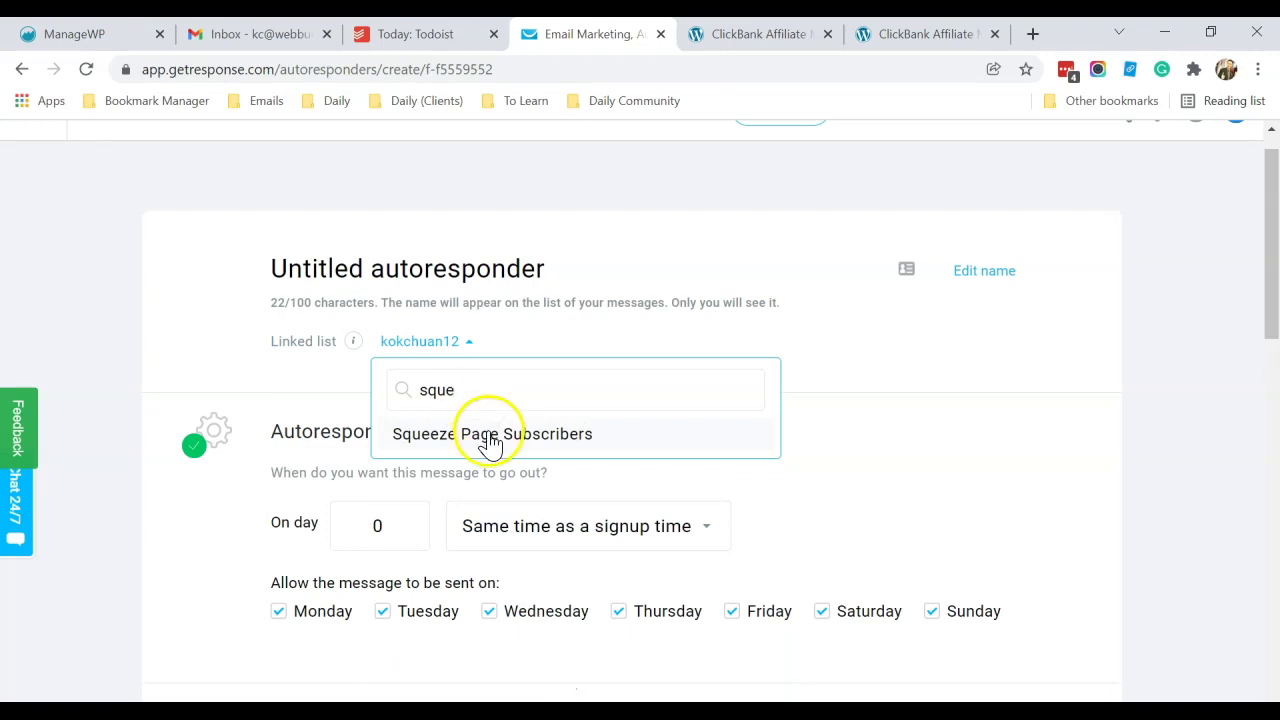
left_click(490, 437)
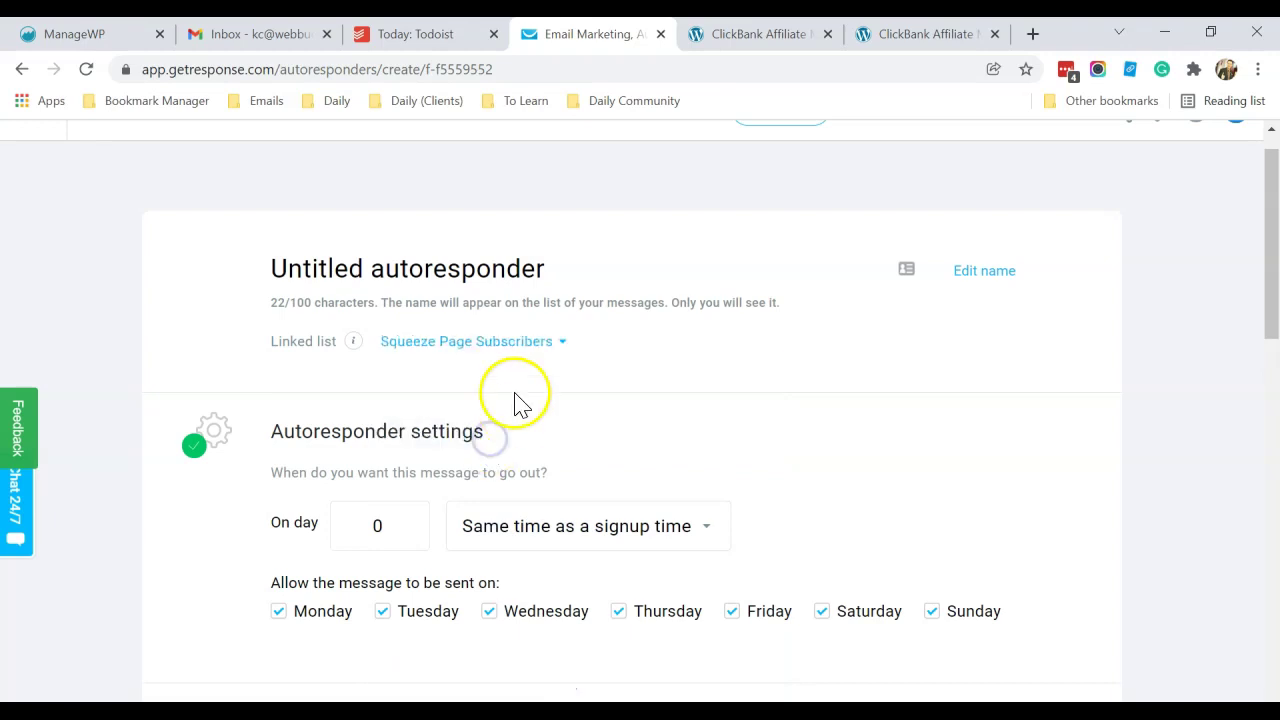
scroll(709, 397, "down", 2)
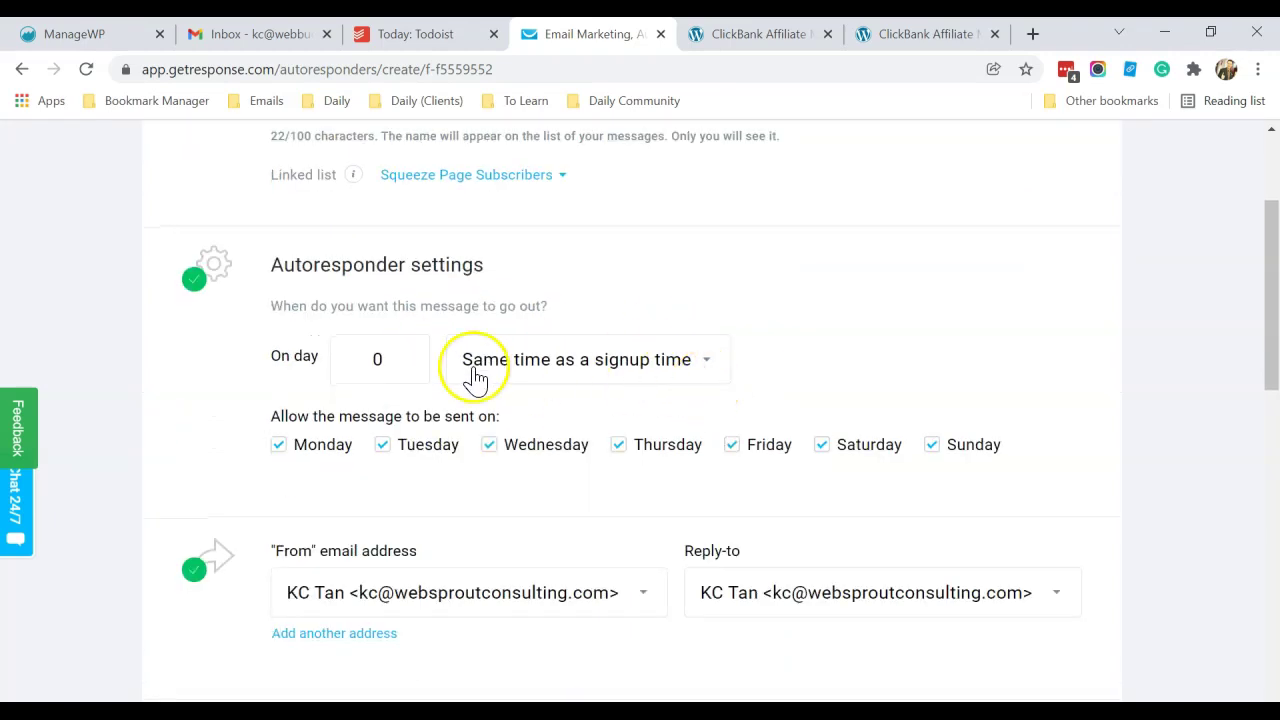
left_click(306, 360)
left_click(366, 362)
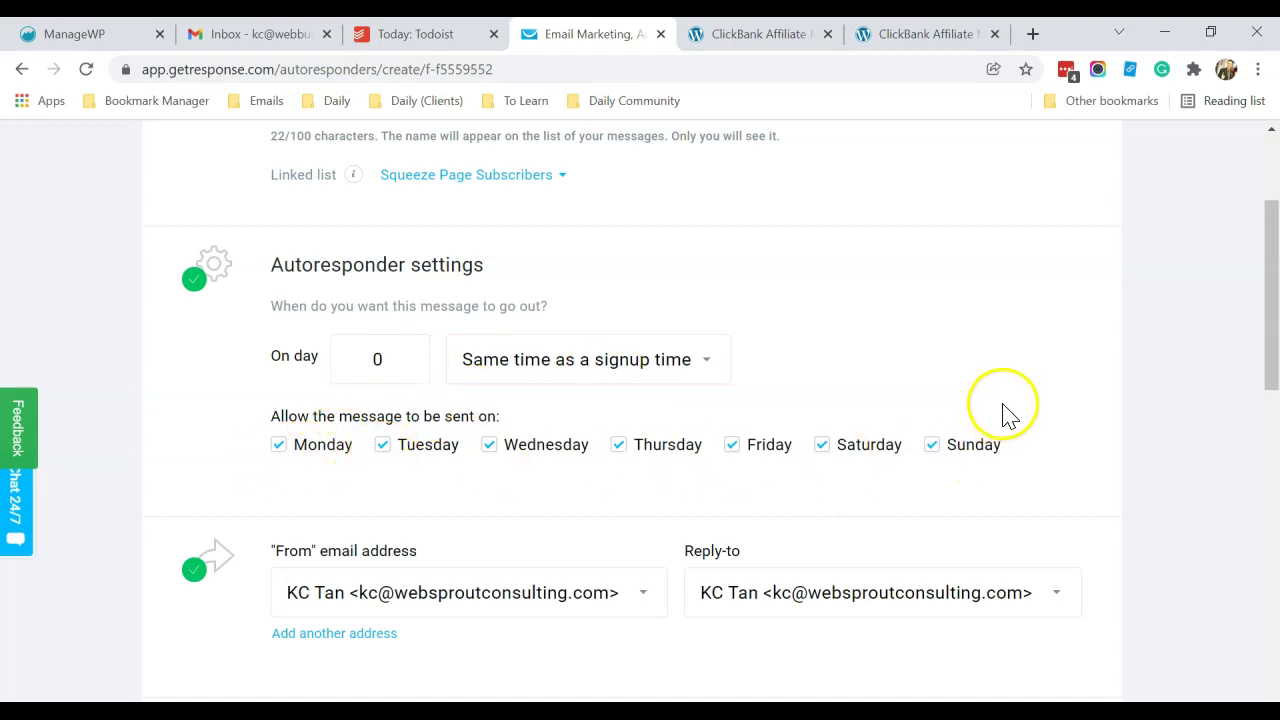
scroll(1012, 380, "down", 2)
scroll(760, 480, "down", 2)
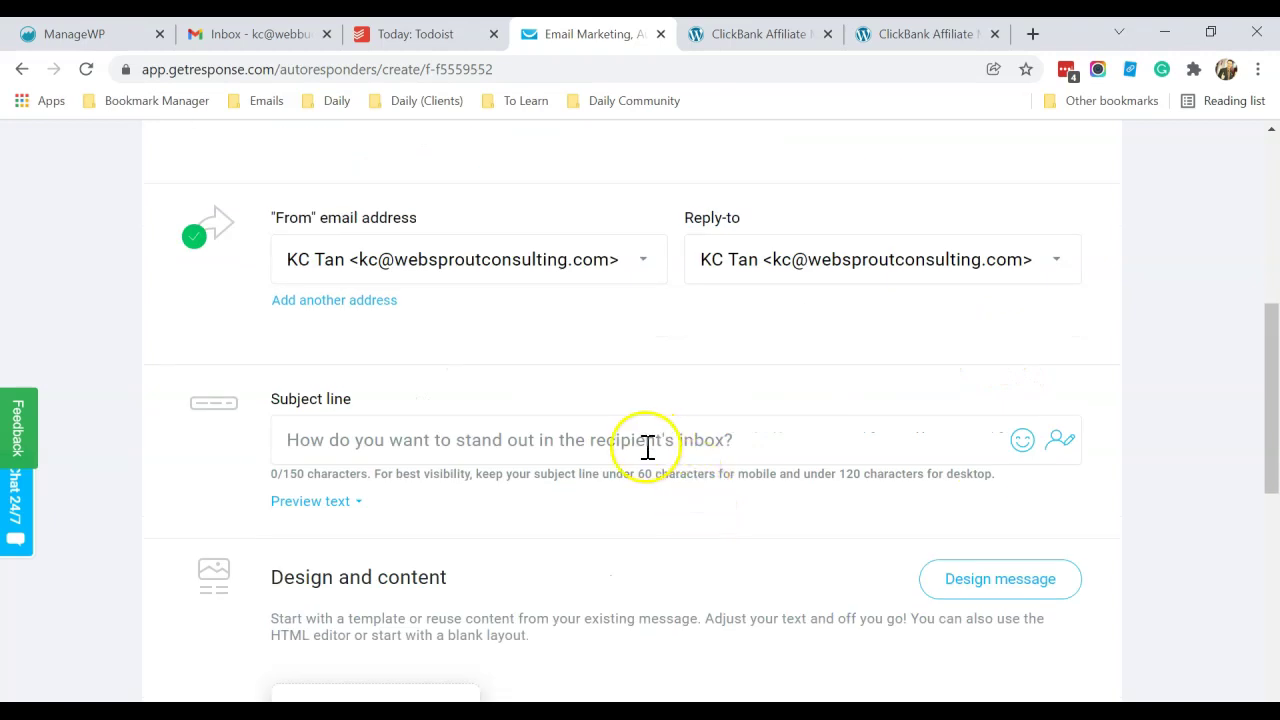
Enter the subject line 'Welcome and this is your free ebook!'
left_click(607, 444)
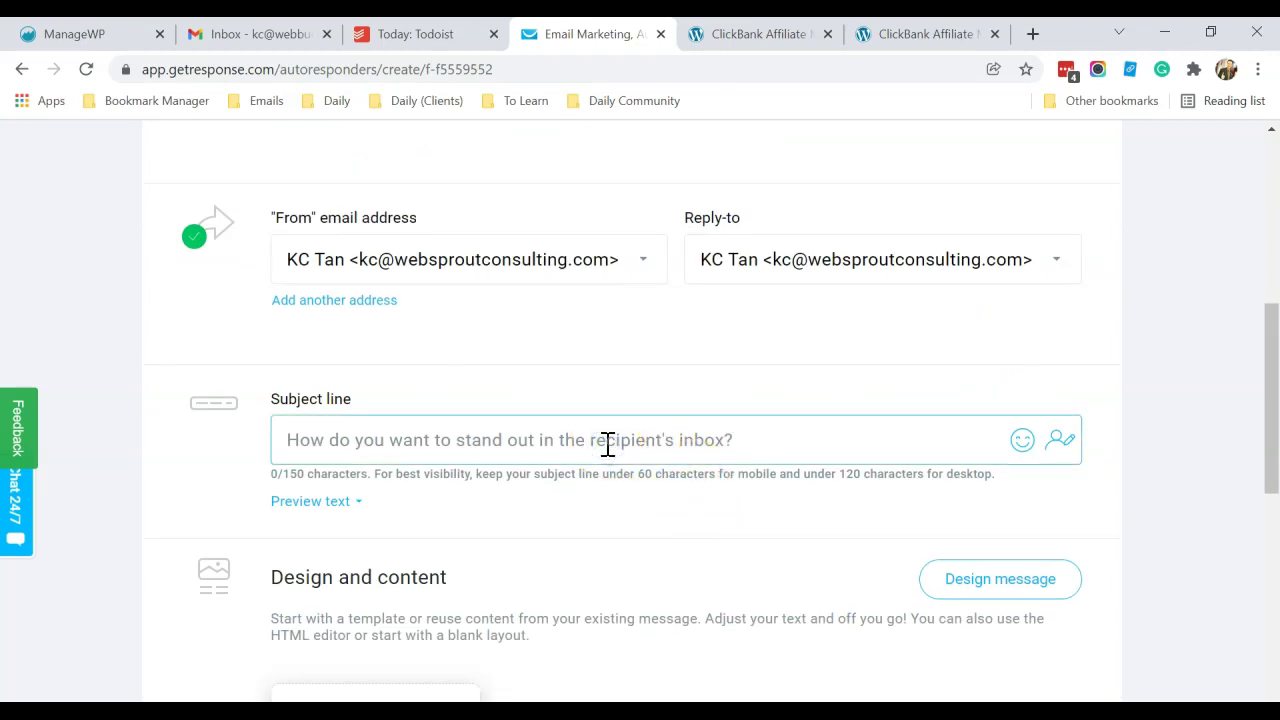
type("Welcome to")
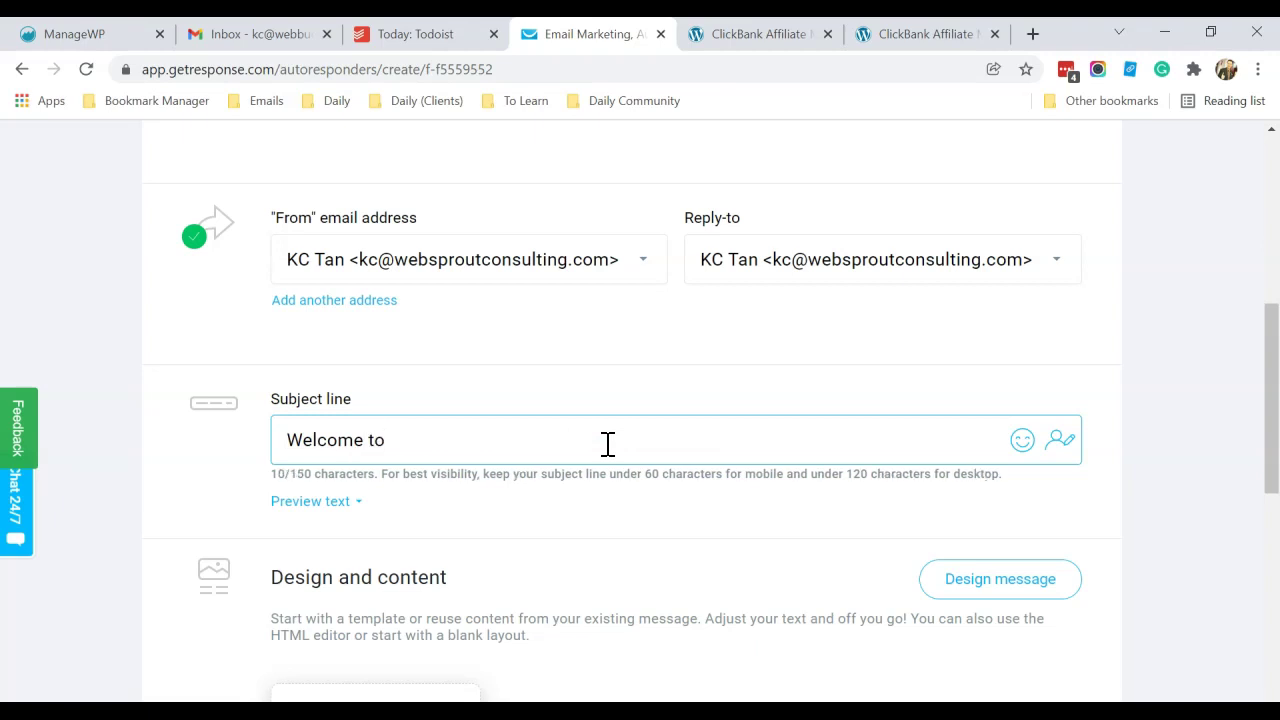
key("BackSpace")
key("BackSpace")
type("and this is your free ebook!")
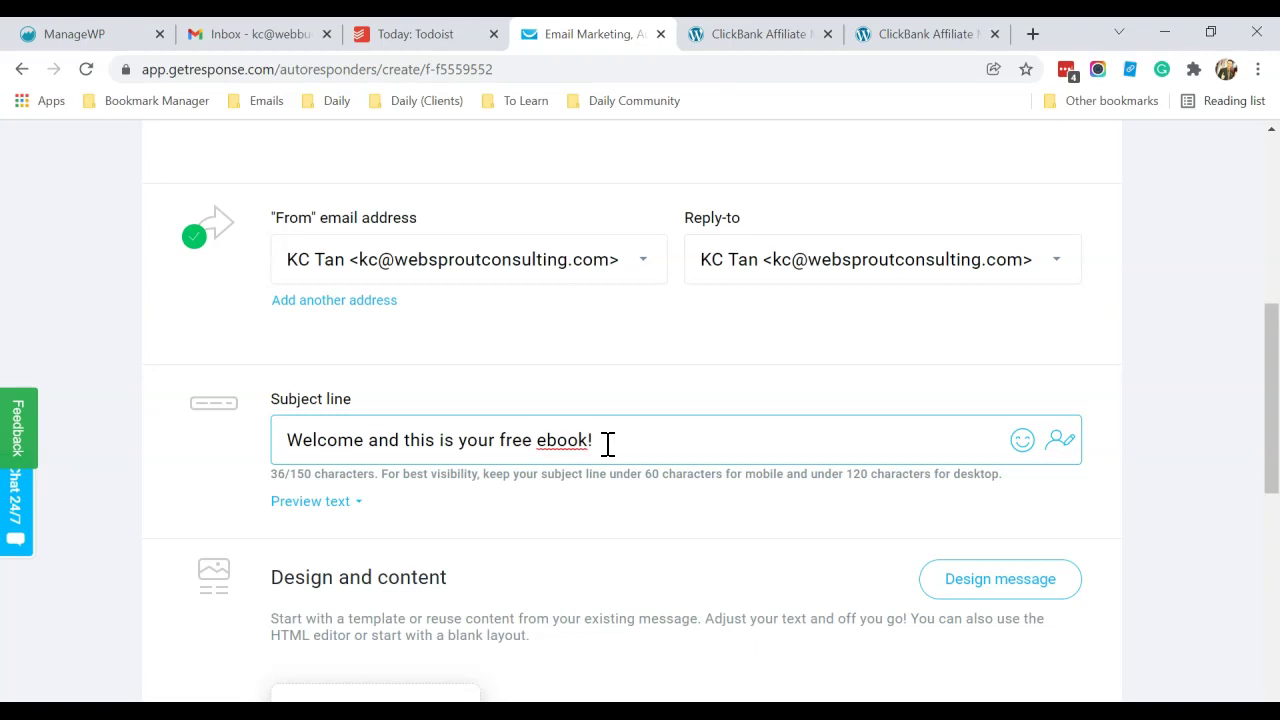
left_click(615, 438)
scroll(615, 440, "down", 6)
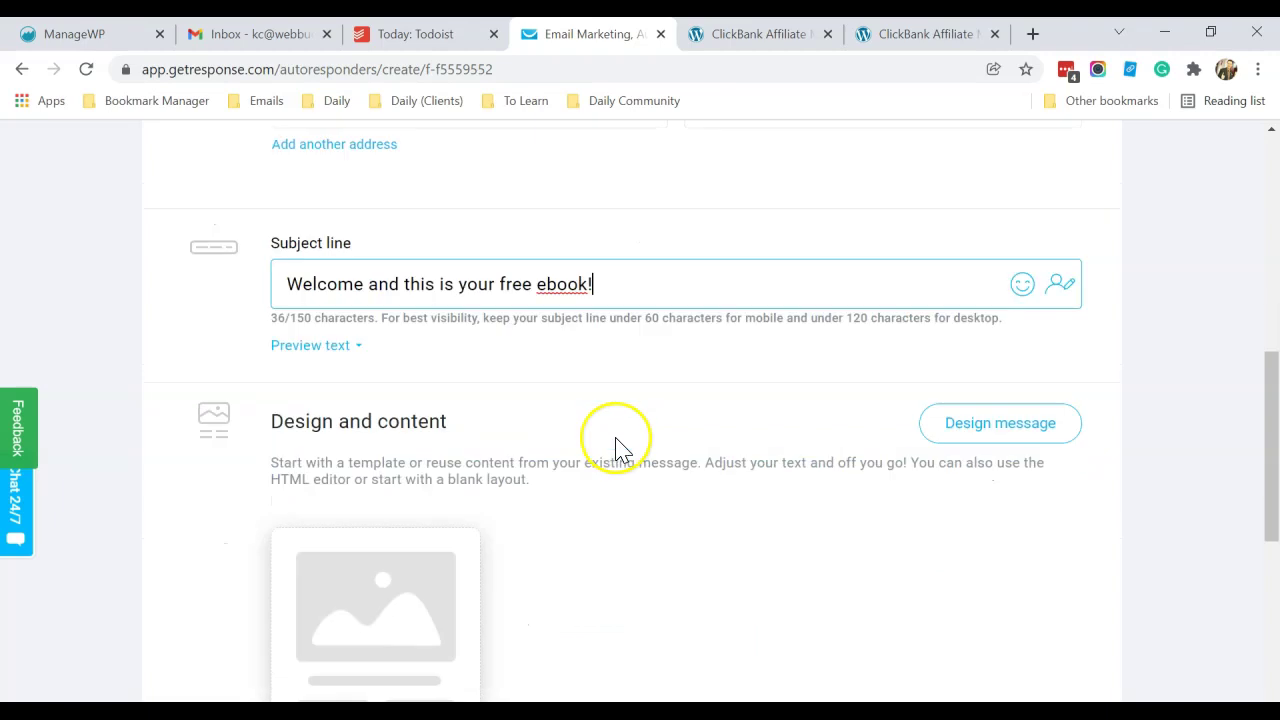
scroll(617, 443, "up", 6)
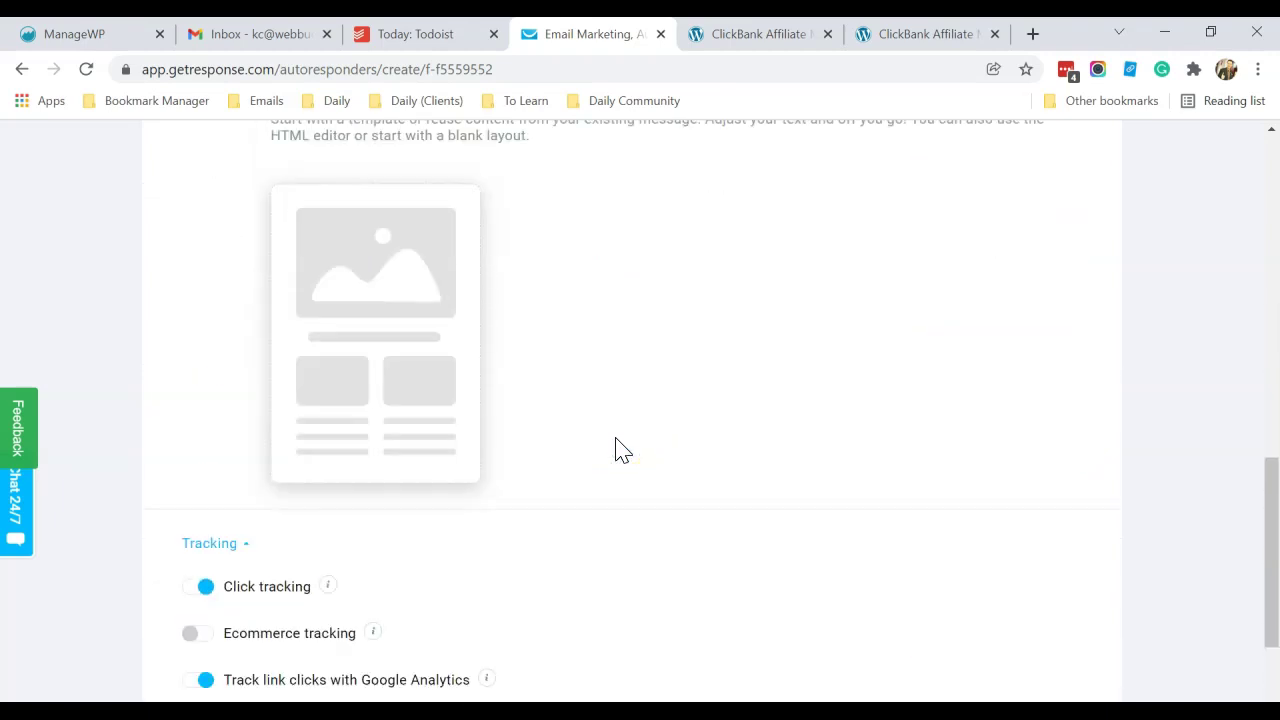
Design the message content starting from the Blank template on the Blank templates tab
left_click(943, 432)
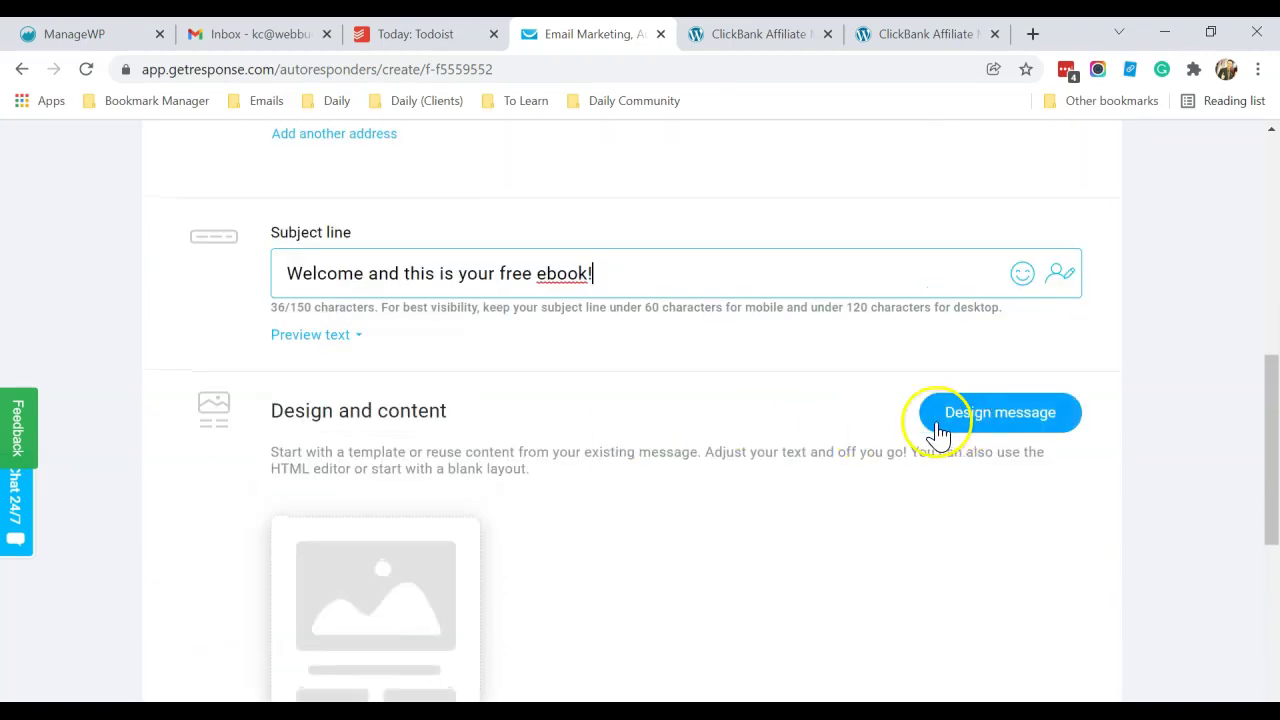
scroll(920, 440, "down", 3)
scroll(915, 420, "up", 3)
left_click(990, 425)
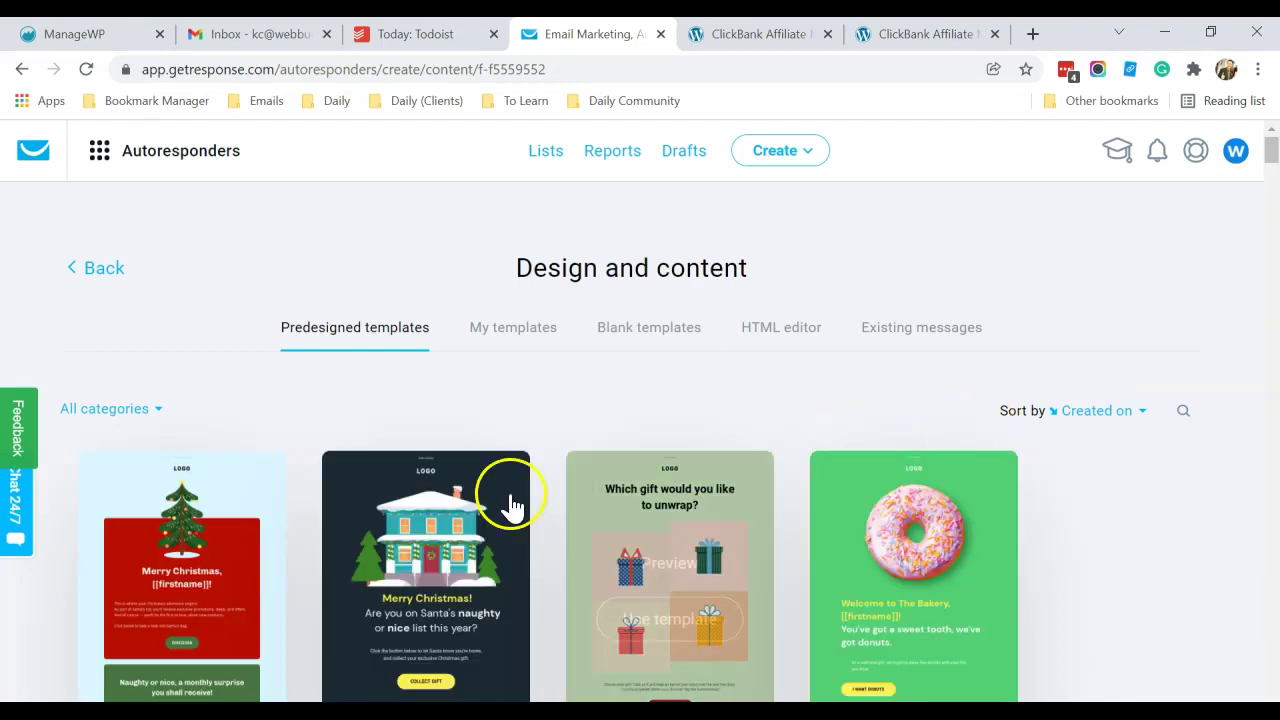
scroll(414, 529, "down", 2)
scroll(493, 565, "up", 2)
scroll(493, 565, "up", 1)
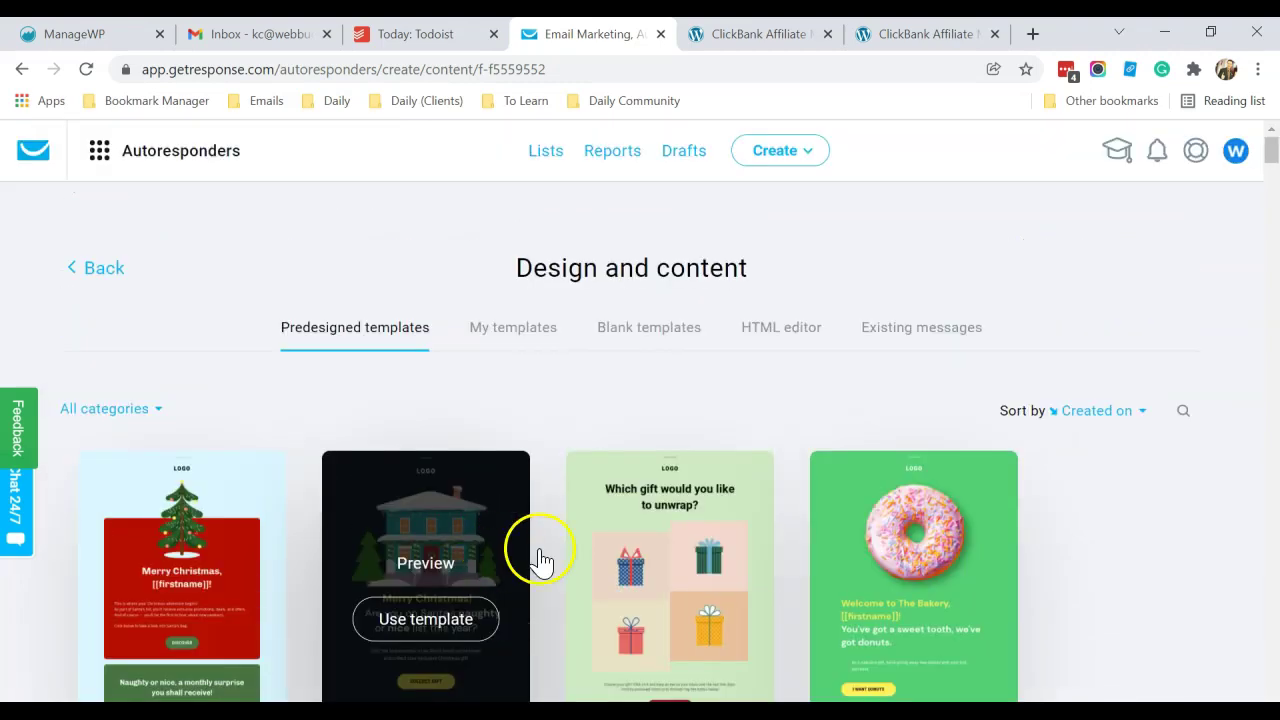
left_click(675, 333)
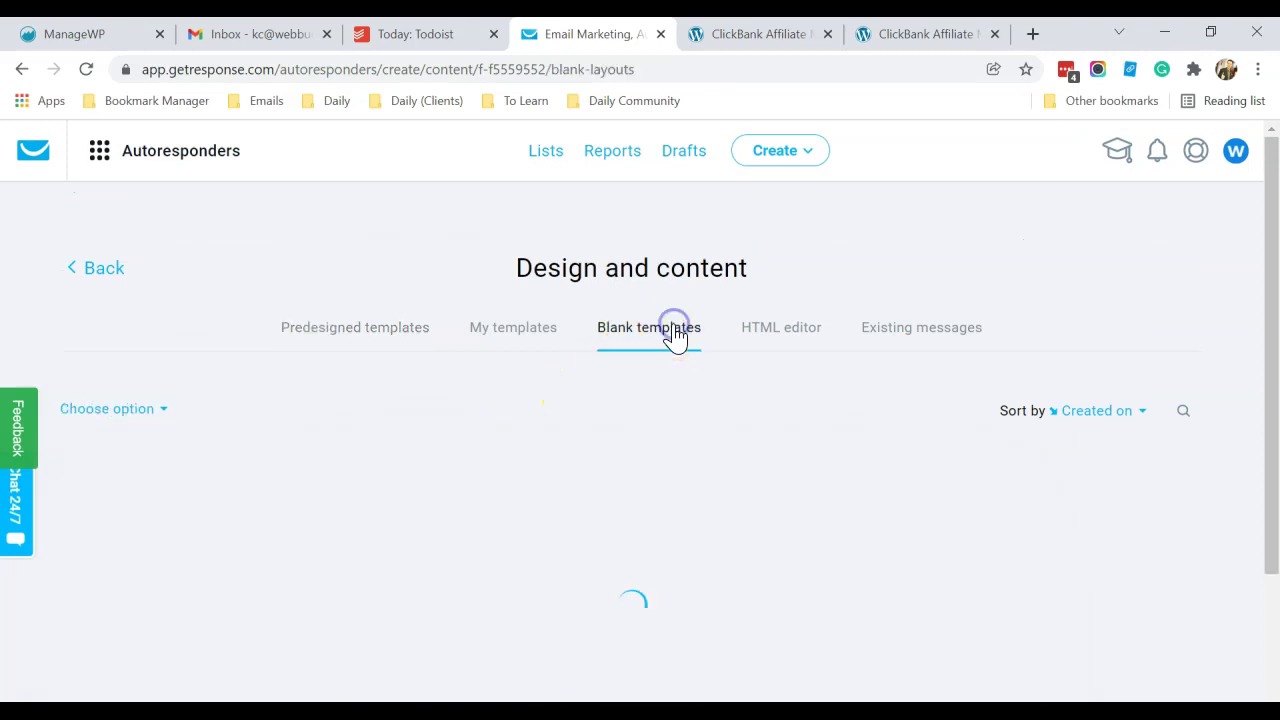
scroll(862, 400, "down", 2)
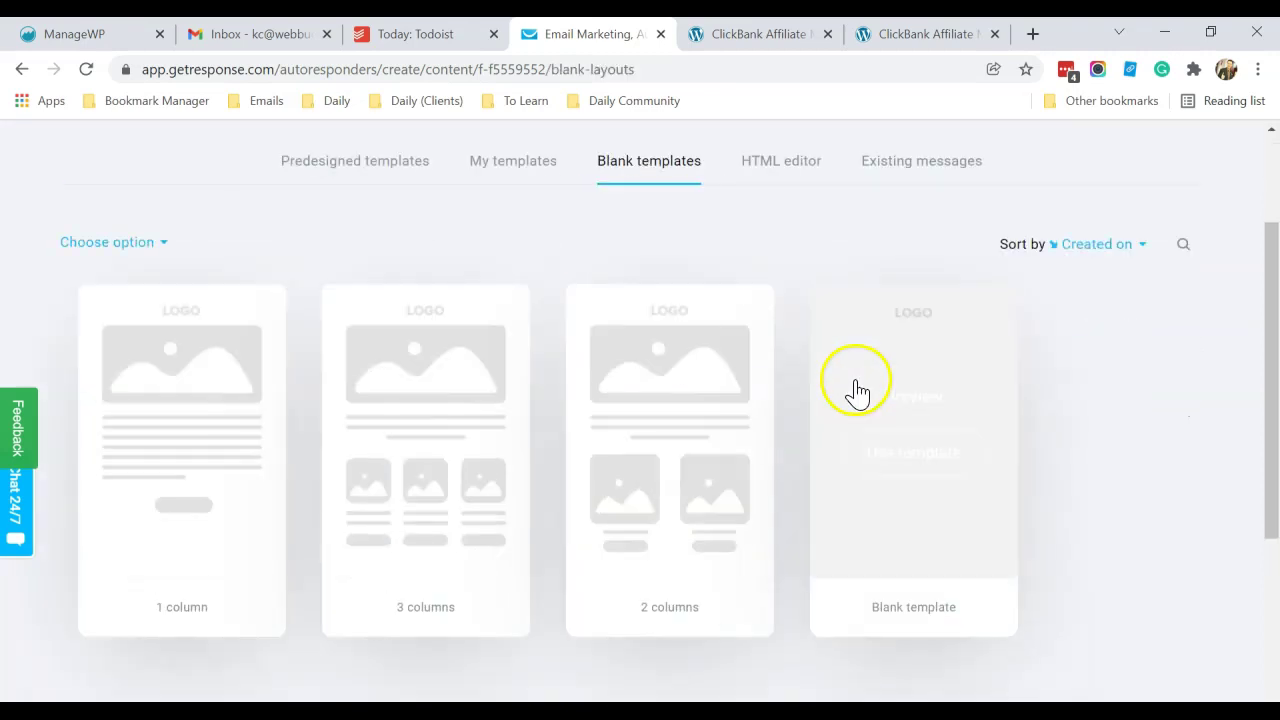
left_click(926, 468)
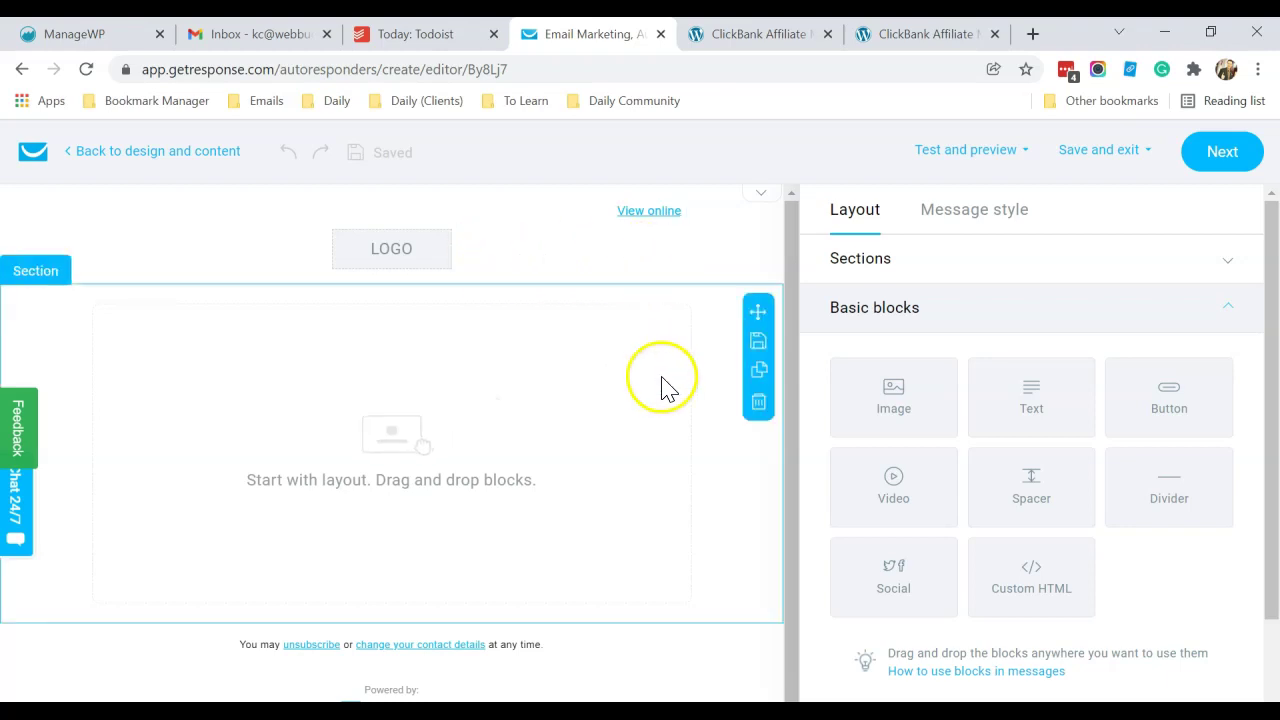
Turn off the header's 'View online' link and logo in Message style
left_click(479, 254)
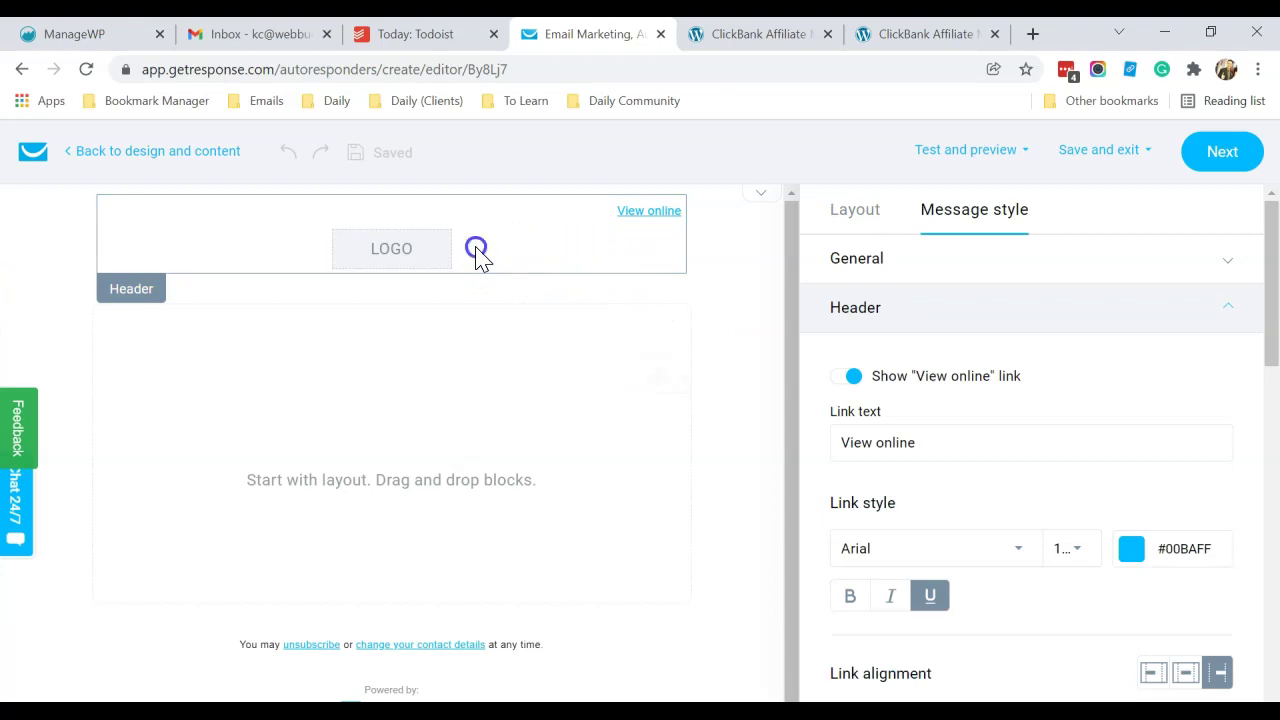
left_click(848, 380)
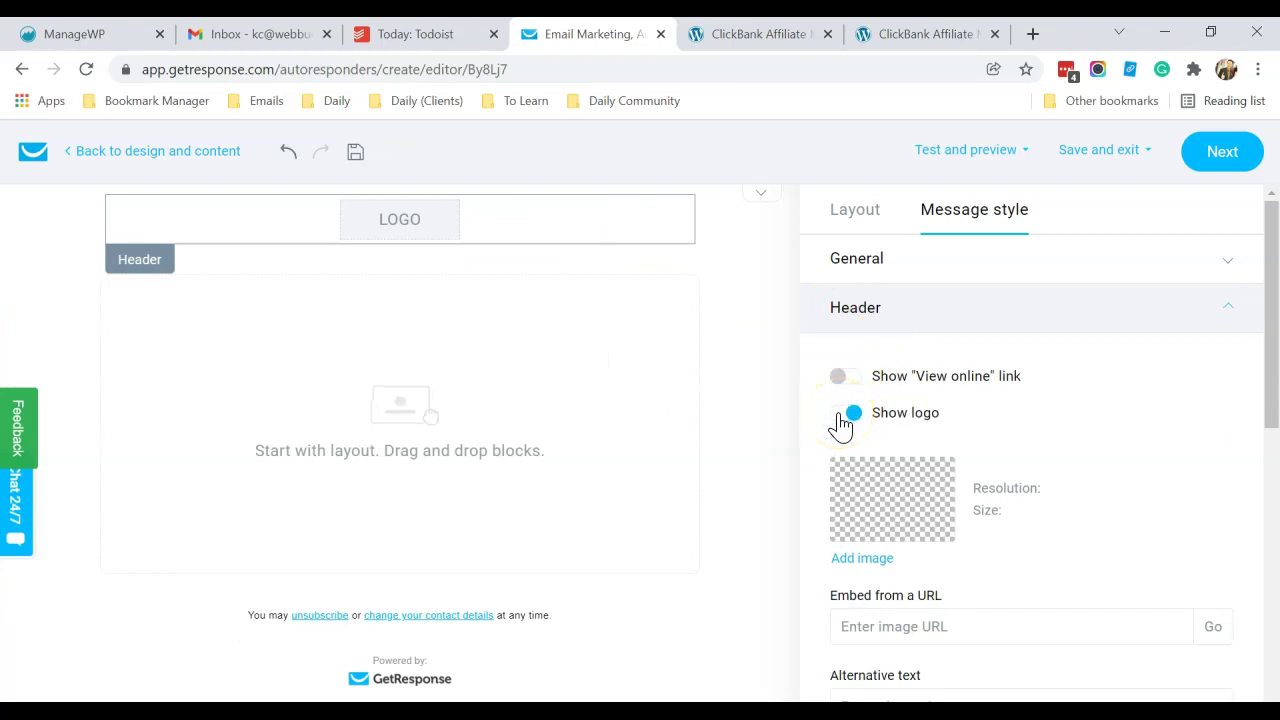
left_click(840, 416)
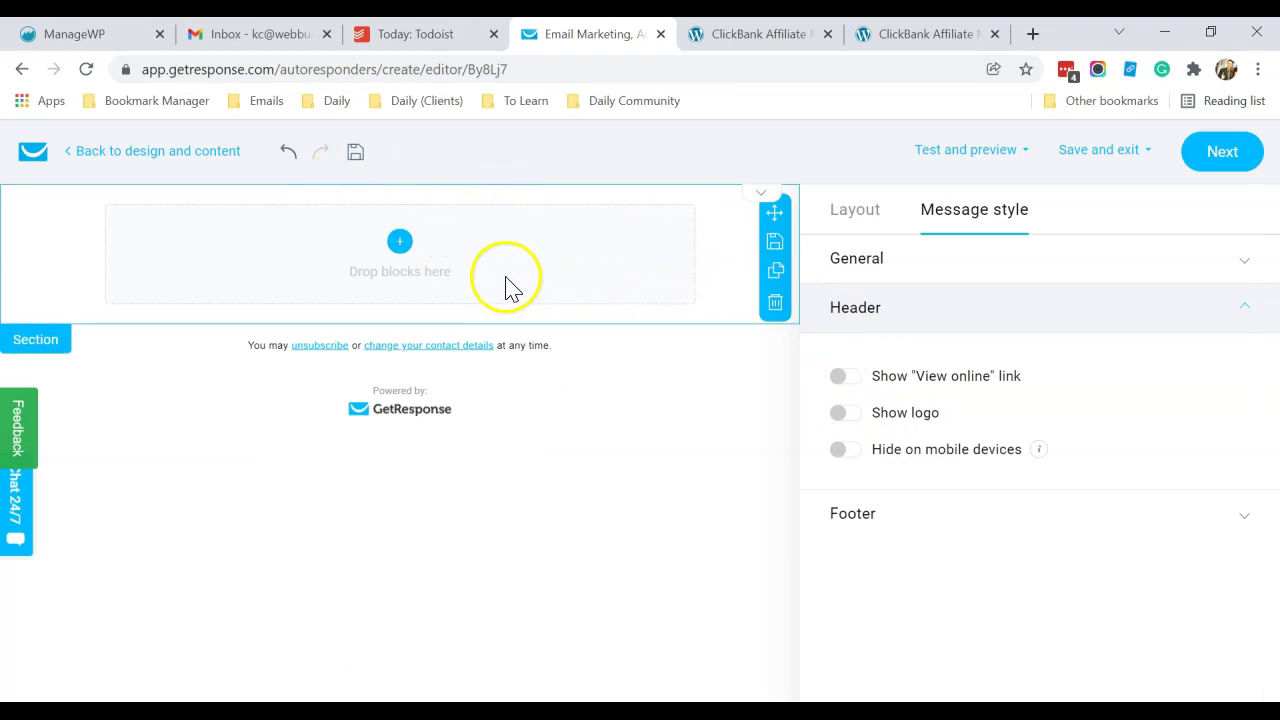
left_click(400, 245)
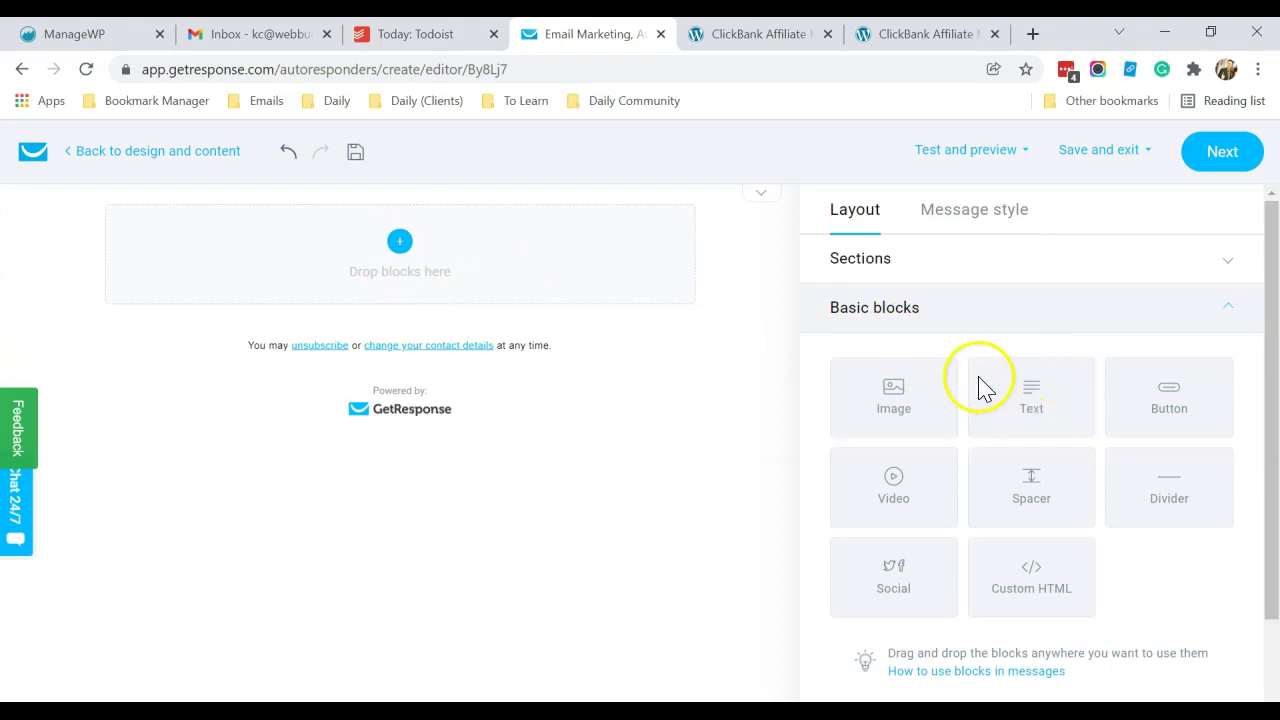
Add a Text block with 'Hi Friends,', a thank-you line and the free eBook download sentence
left_click_drag(1008, 400, 444, 282)
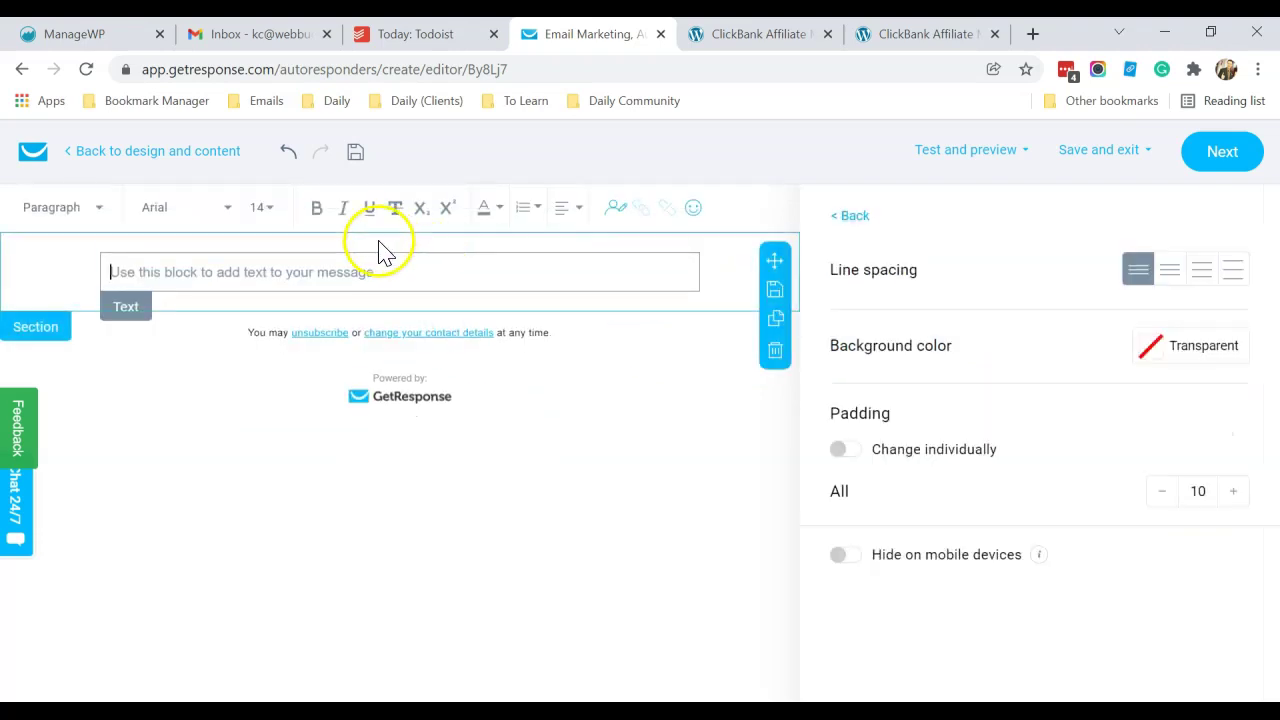
left_click(323, 274)
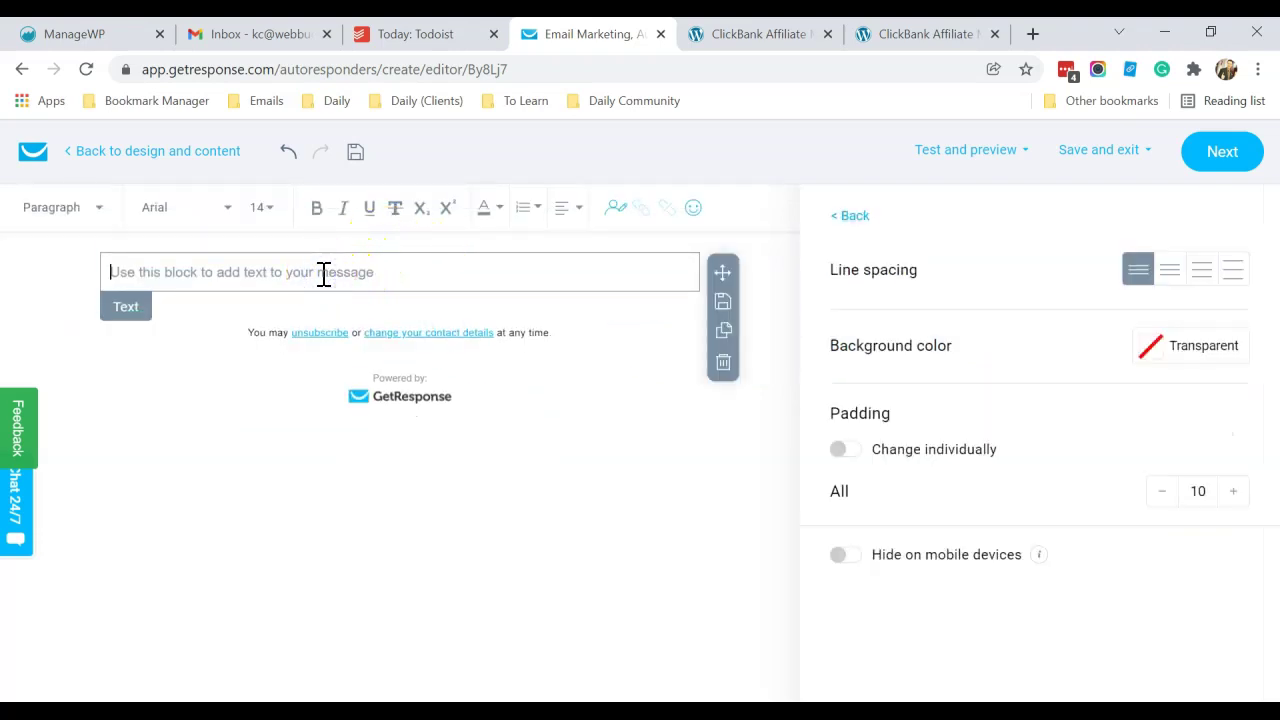
type("Hi Friend")
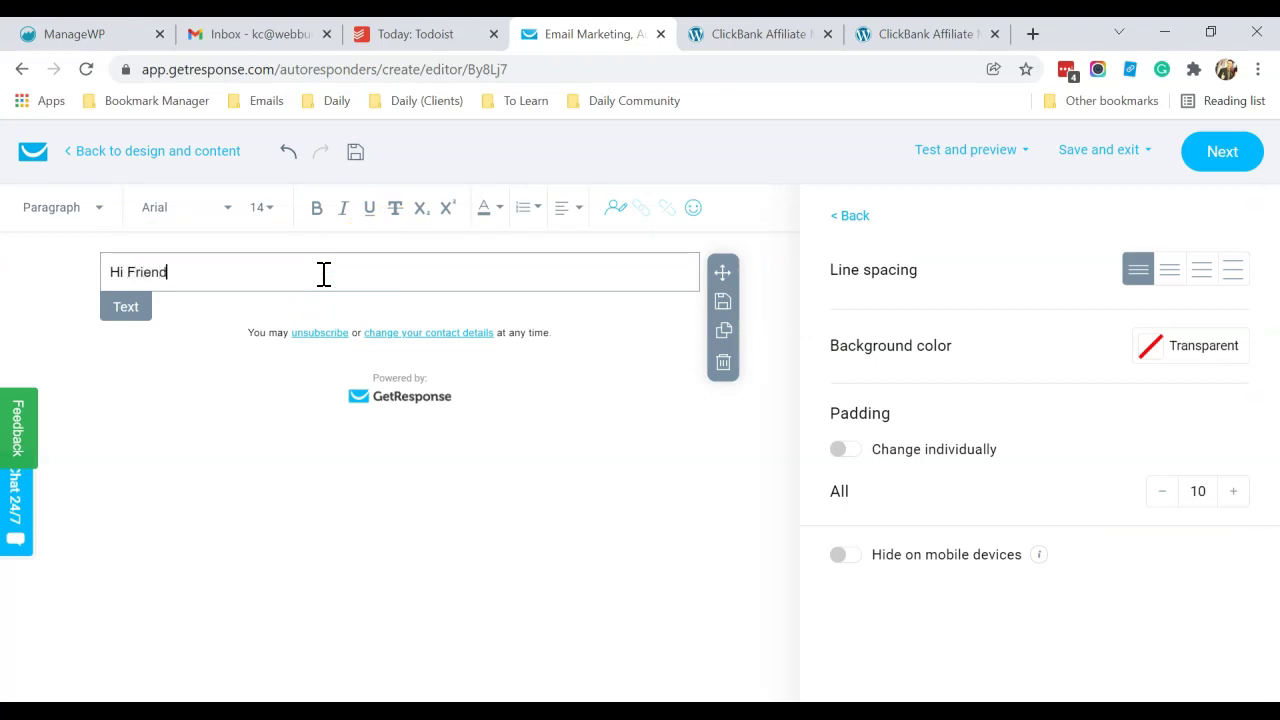
type("s,")
key("Return")
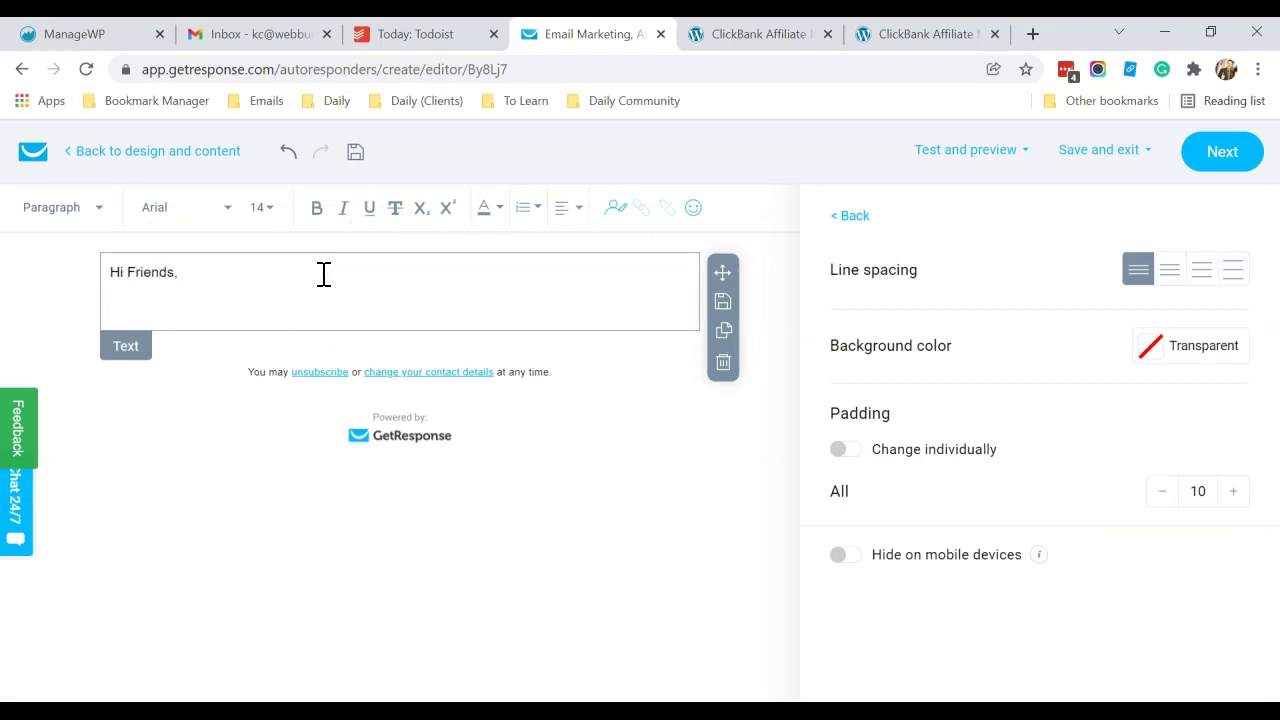
key("Return")
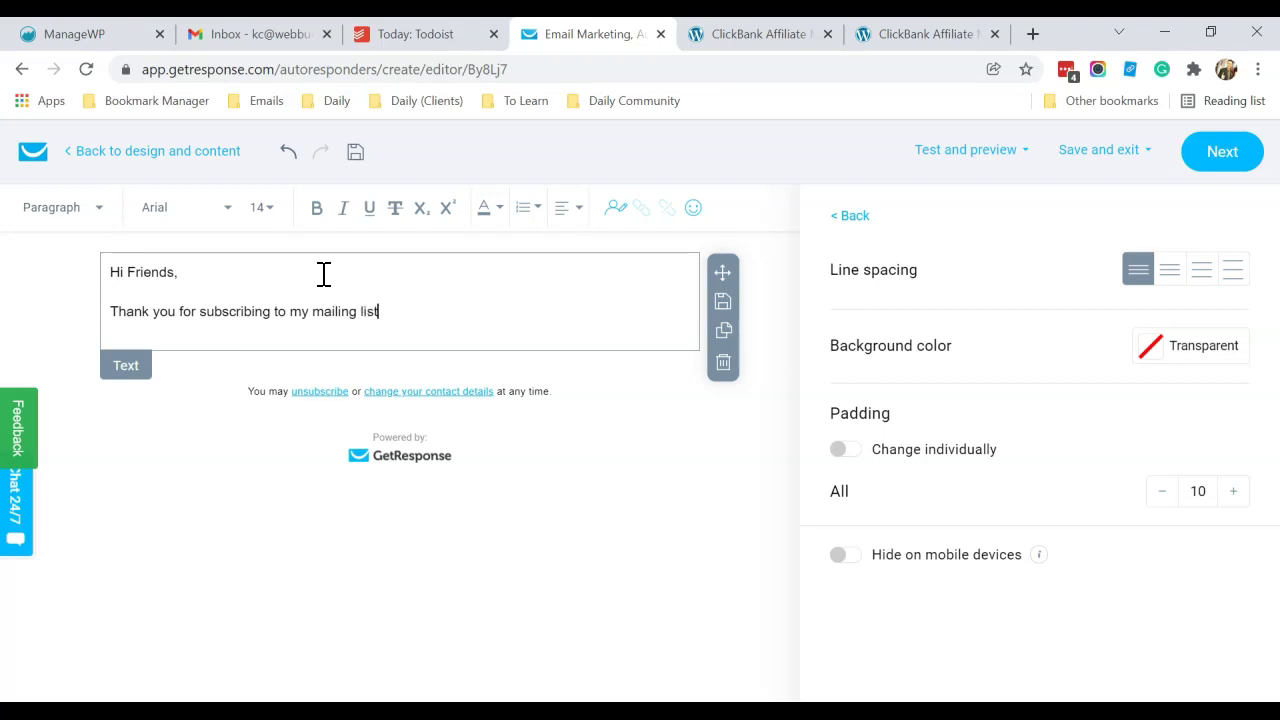
key("Return")
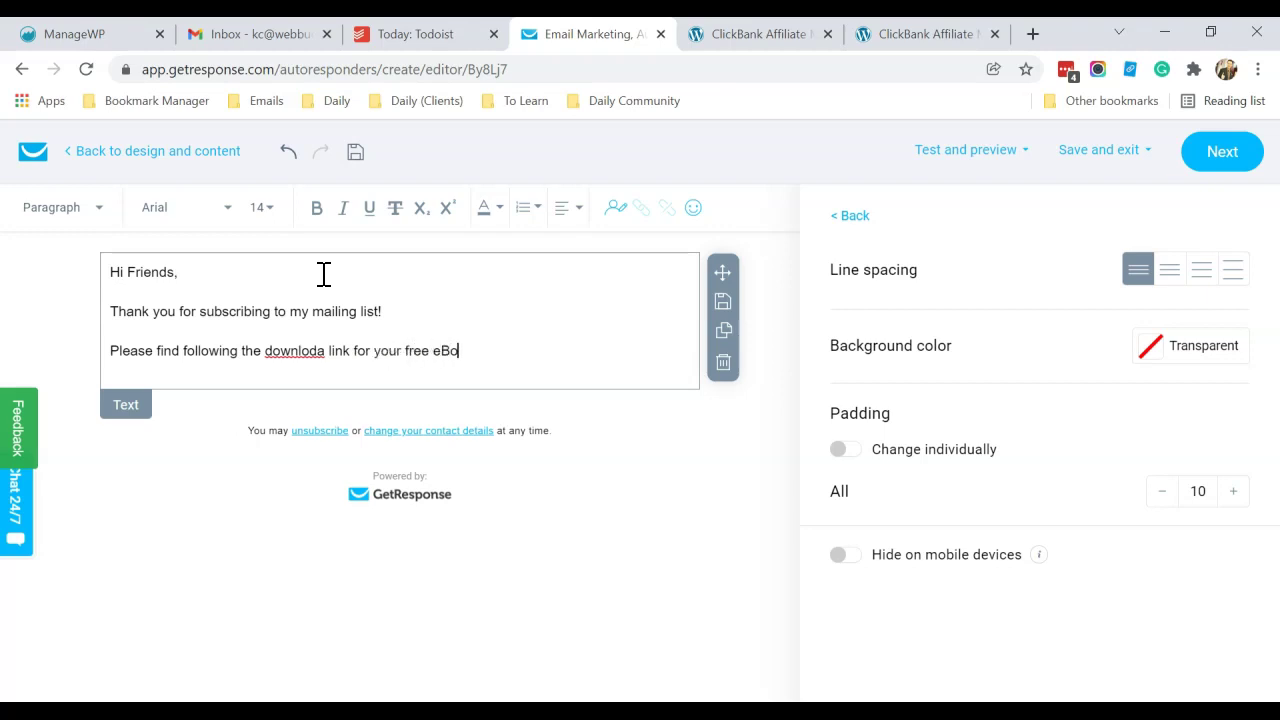
type("!")
key("Return")
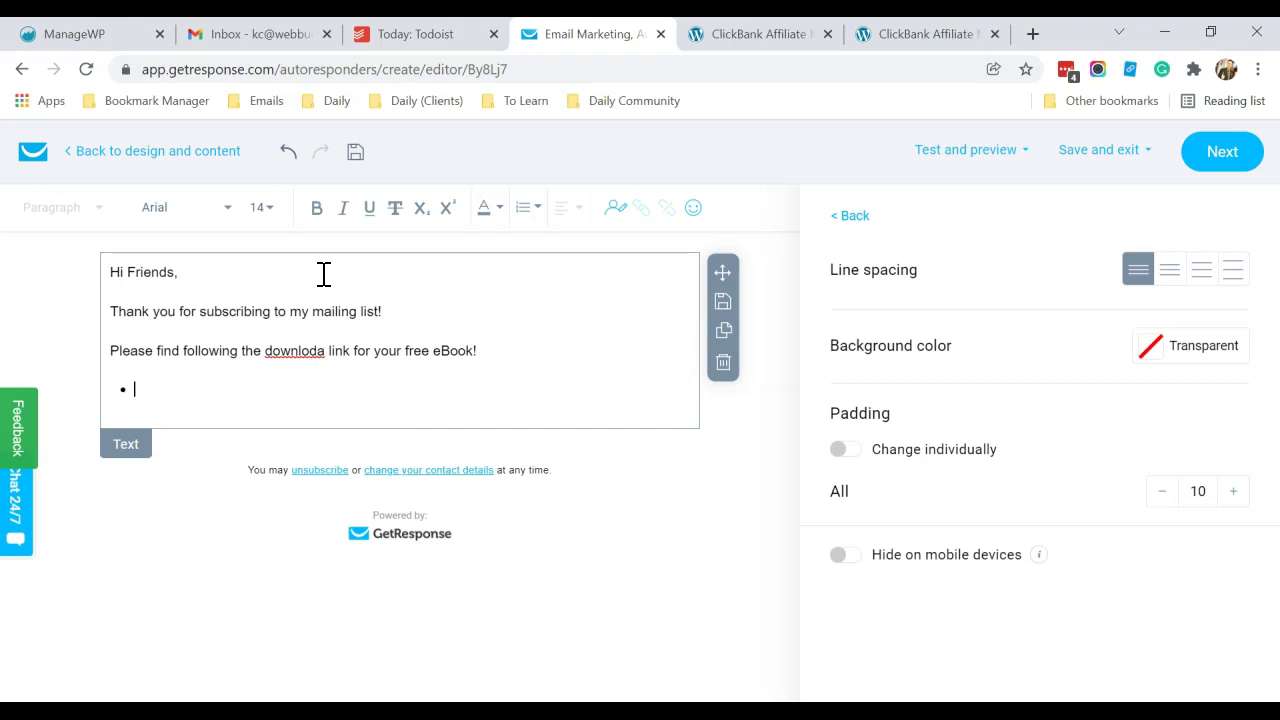
Correct the misspelling 'downloda' to 'download' and leave an empty bullet line below
left_click(309, 350)
right_click(309, 350)
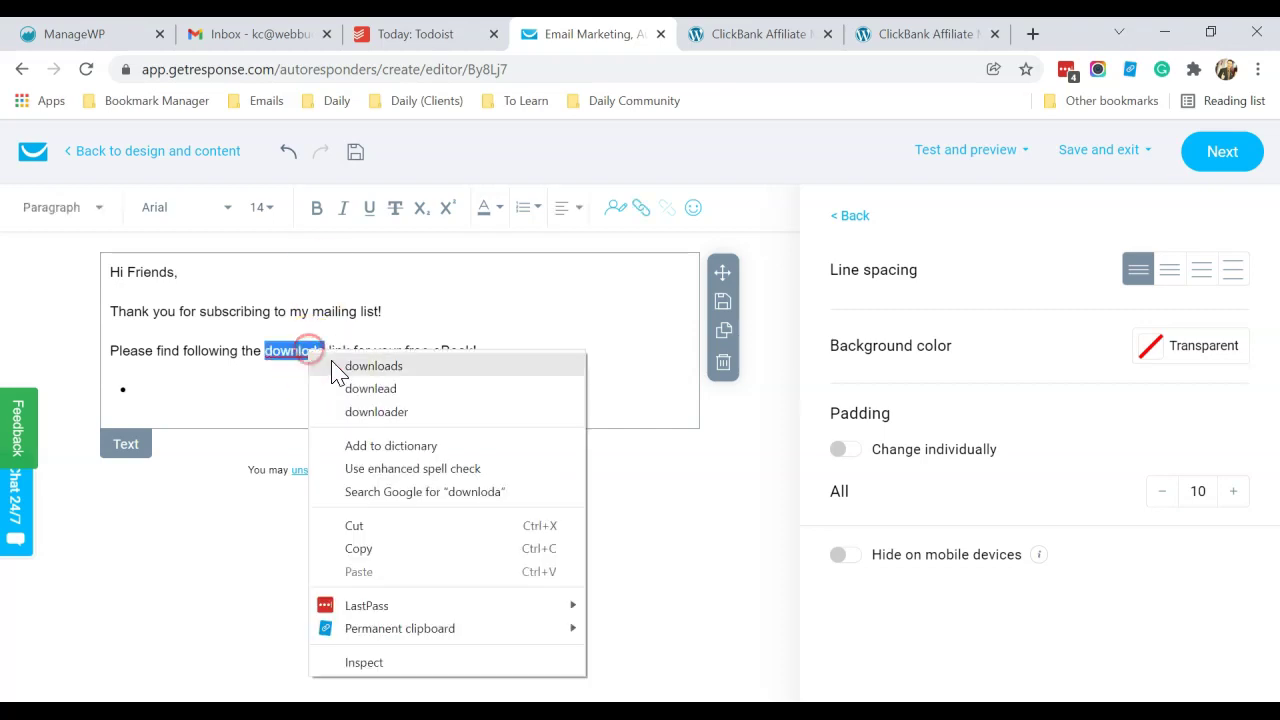
left_click(444, 368)
key("BackSpace")
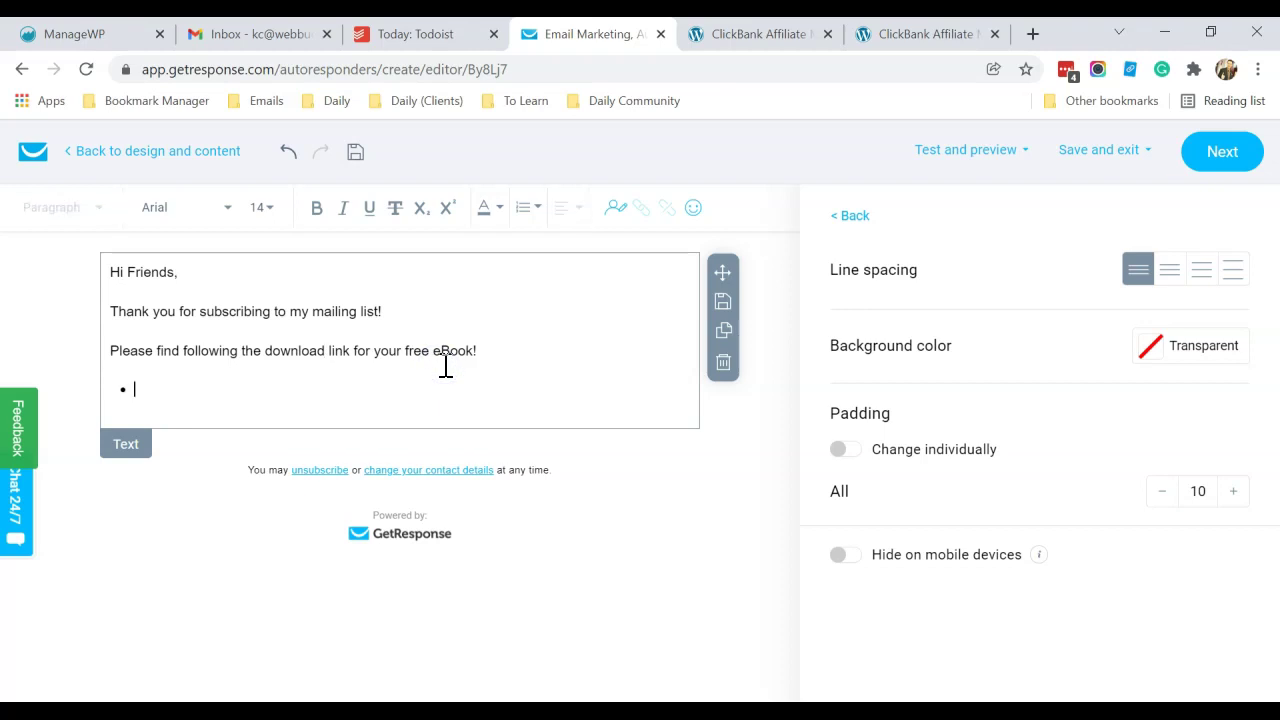
left_click(510, 415)
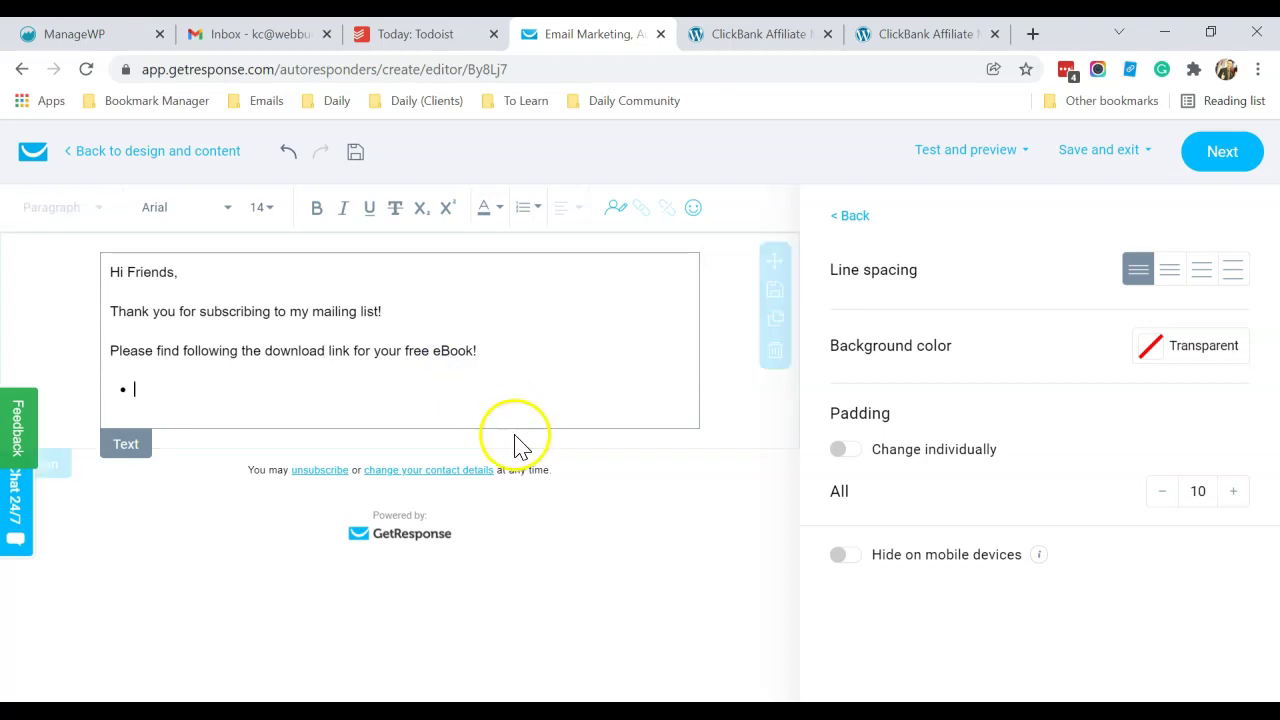
left_click(579, 412)
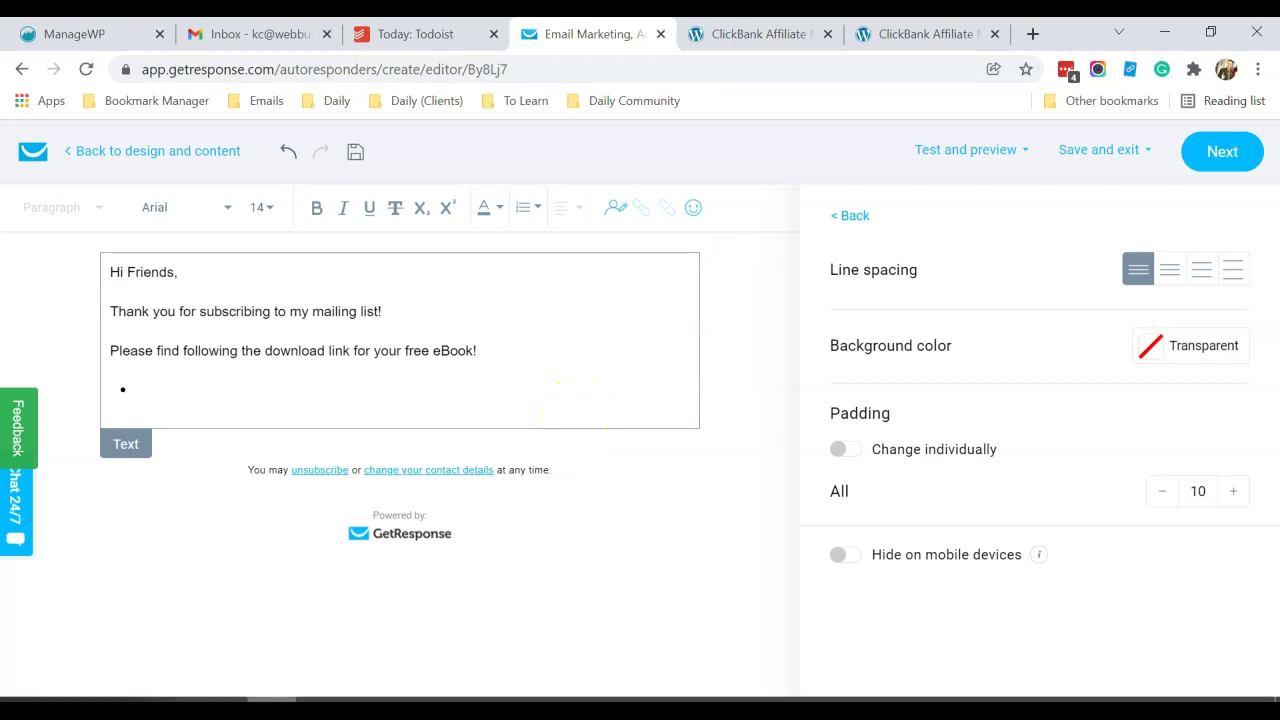
left_click(283, 628)
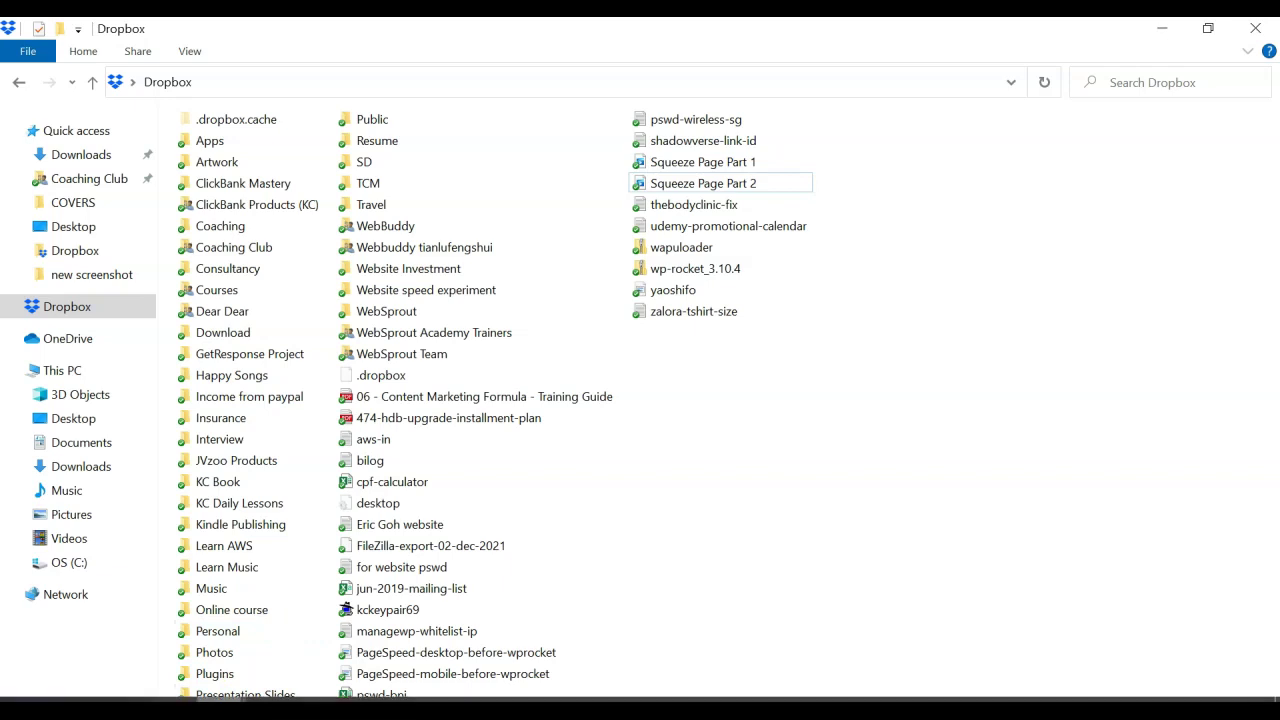
Copy the Dropbox link for 'Make first 100 on the Web - Training' in the Download folder
left_click(213, 697)
left_click(163, 634)
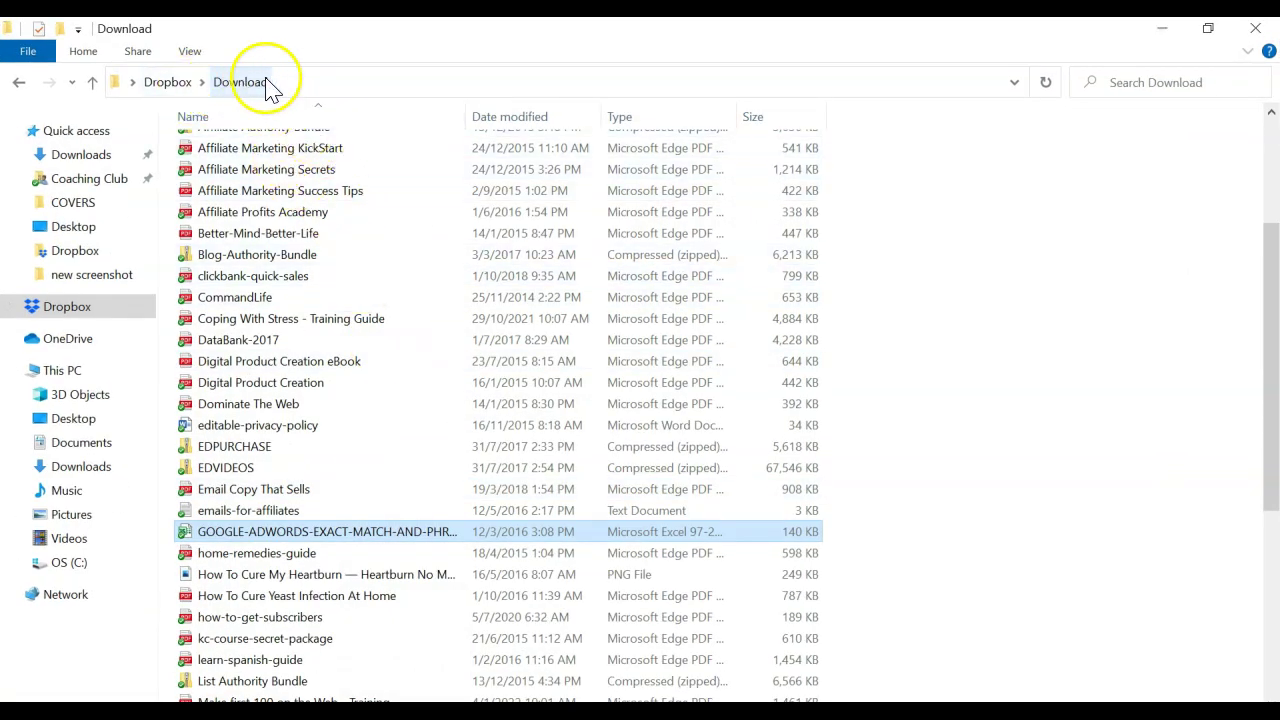
scroll(290, 435, "down", 6)
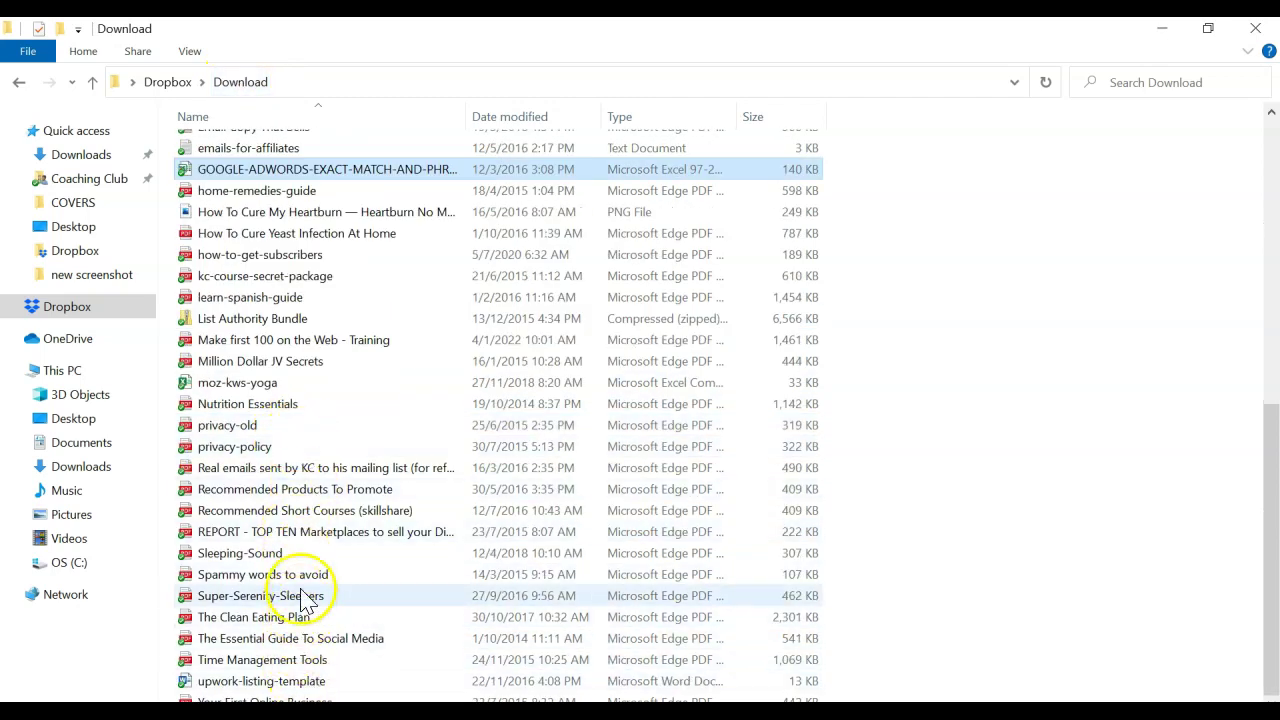
scroll(295, 572, "up", 2)
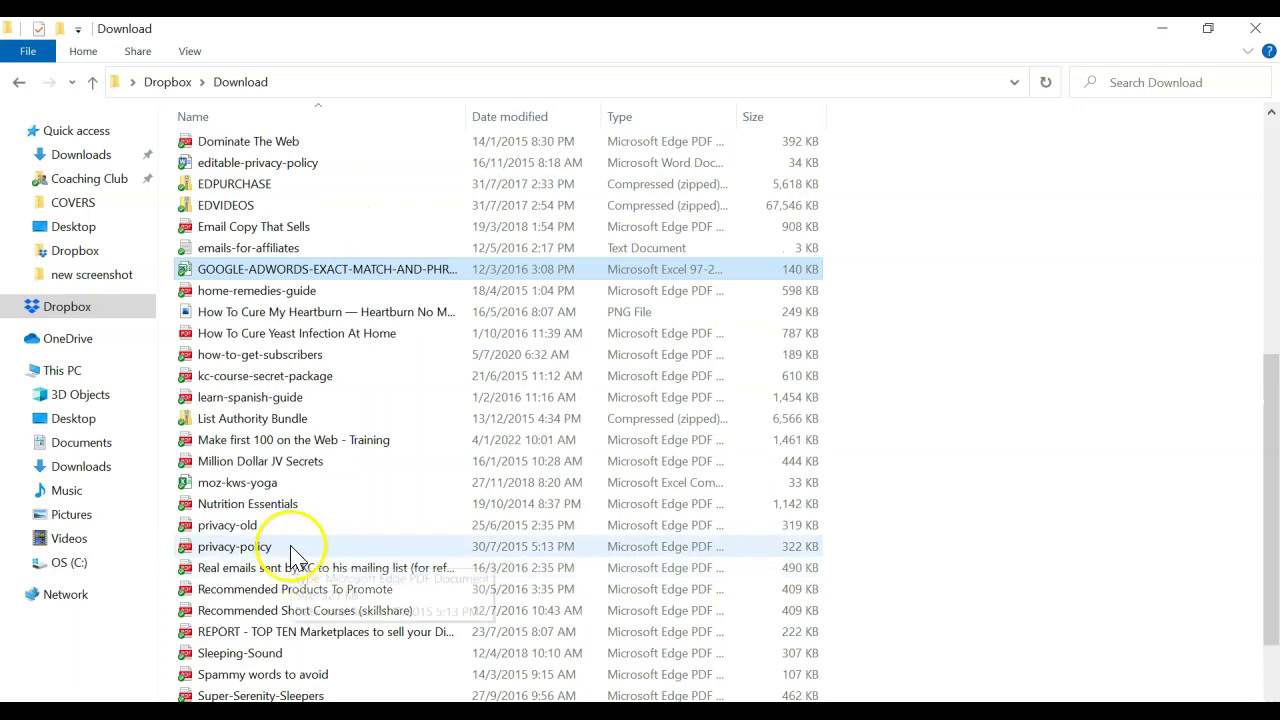
left_click(245, 440)
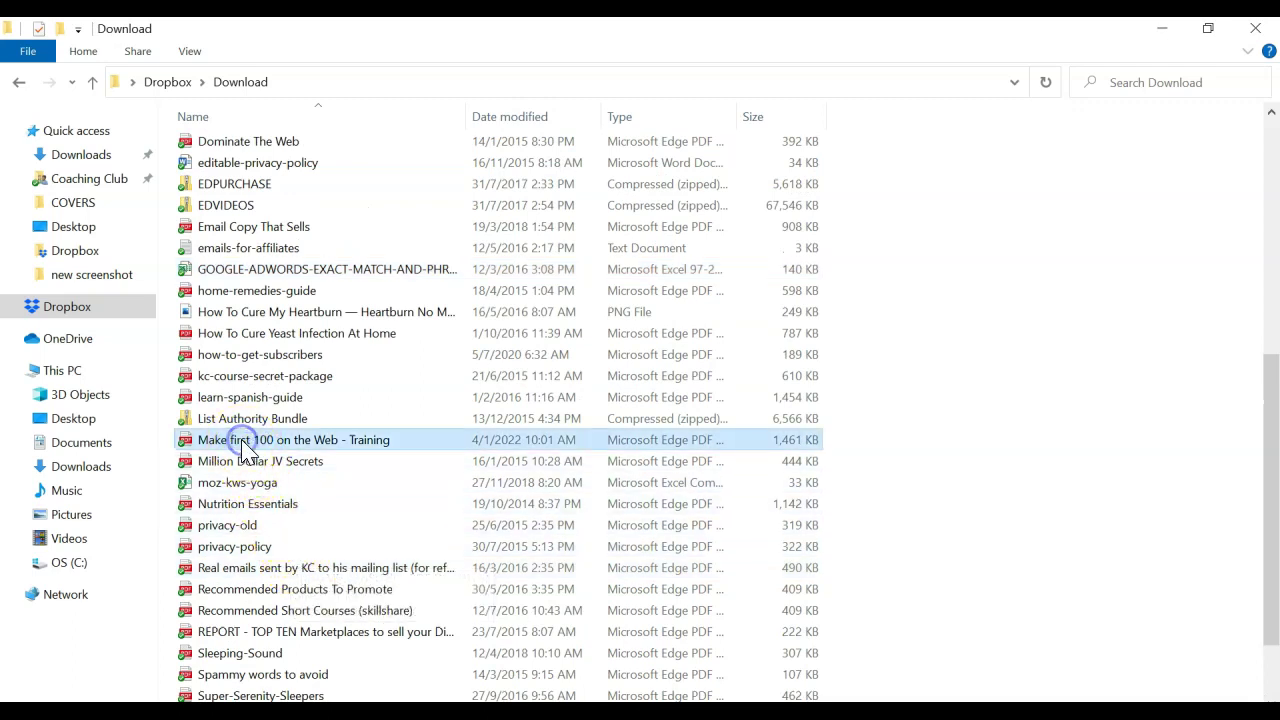
left_click(277, 440)
right_click(277, 440)
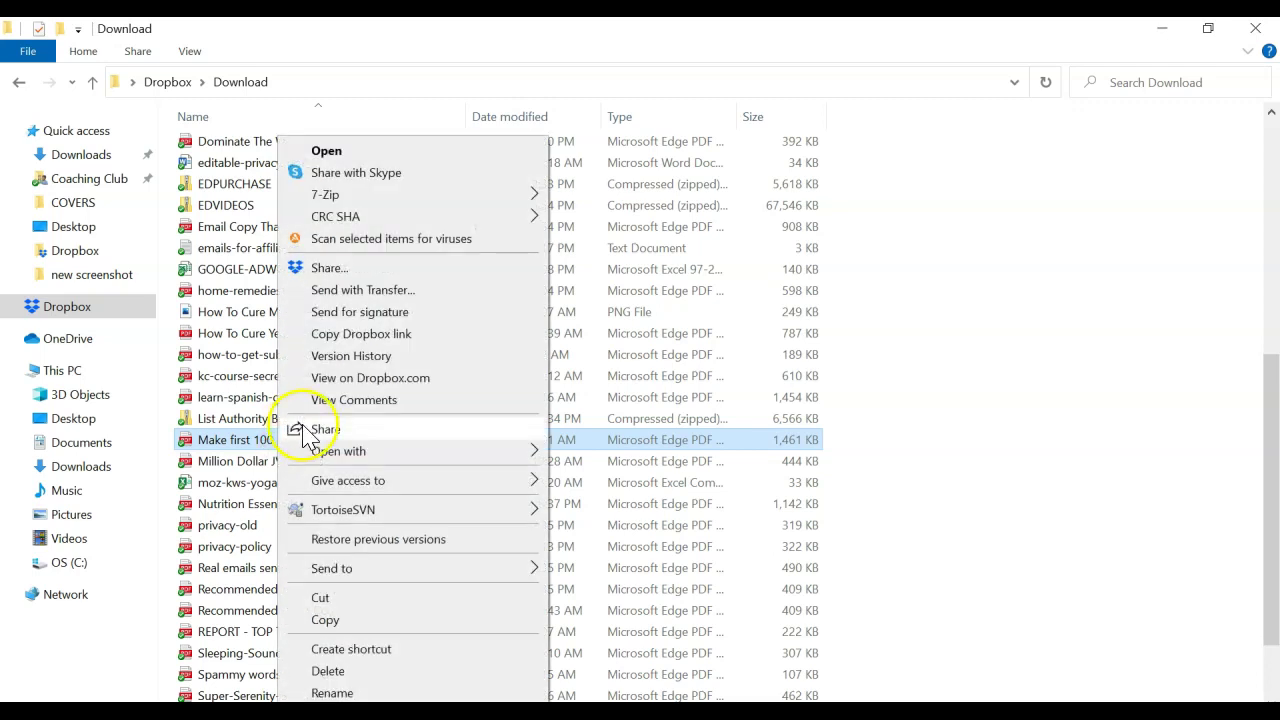
left_click(432, 339)
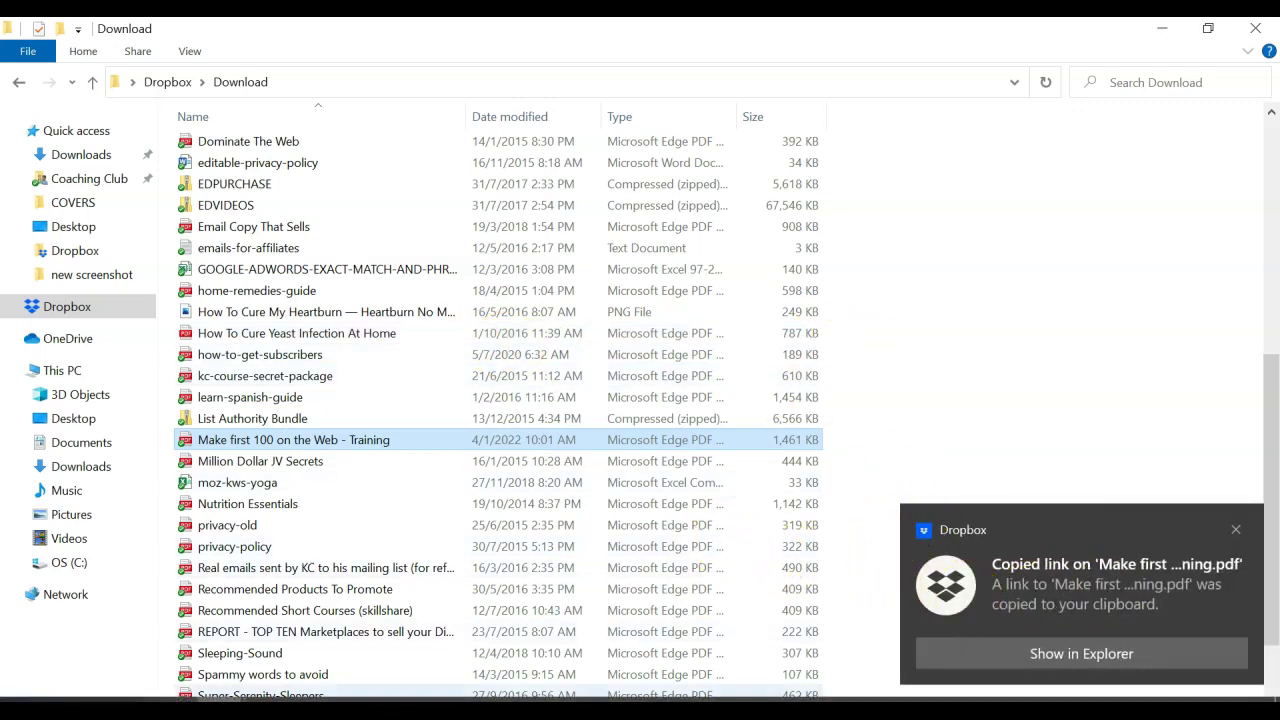
key("alt+Tab")
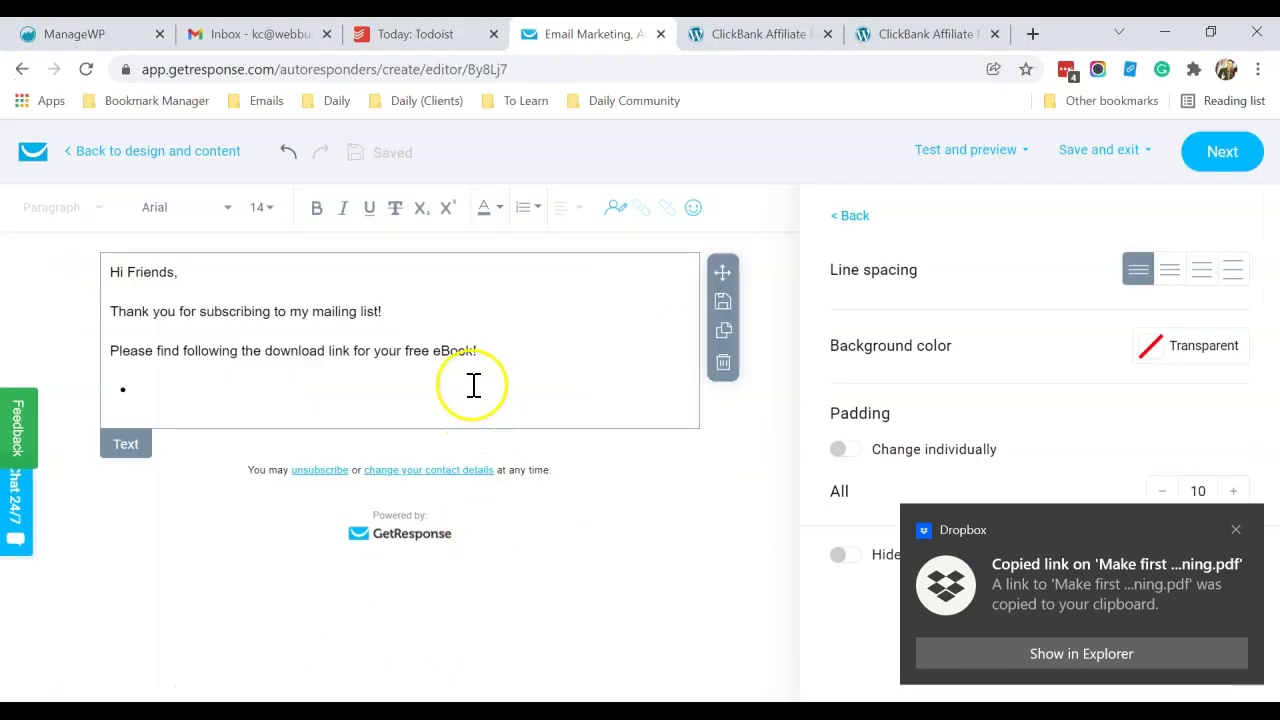
Paste the Dropbox link as plain text on the bullet line and remove its bullet
right_click(190, 391)
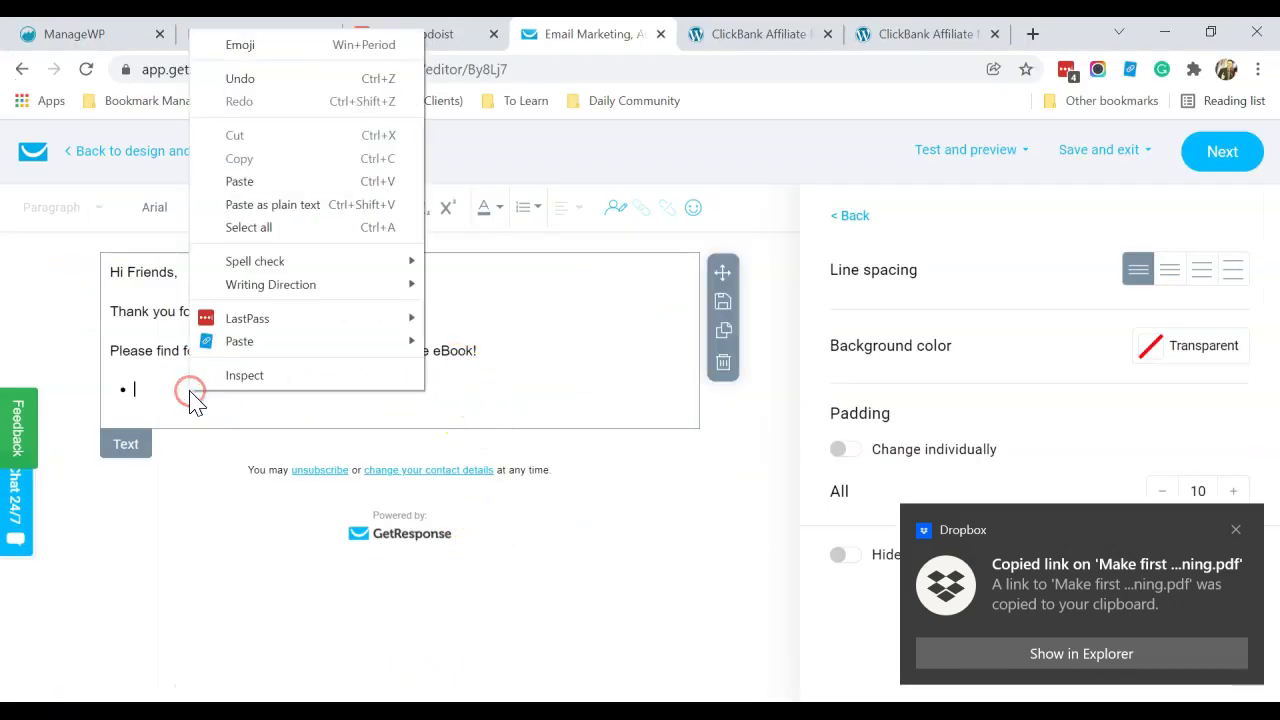
left_click(320, 205)
left_click(340, 381)
key("BackSpace")
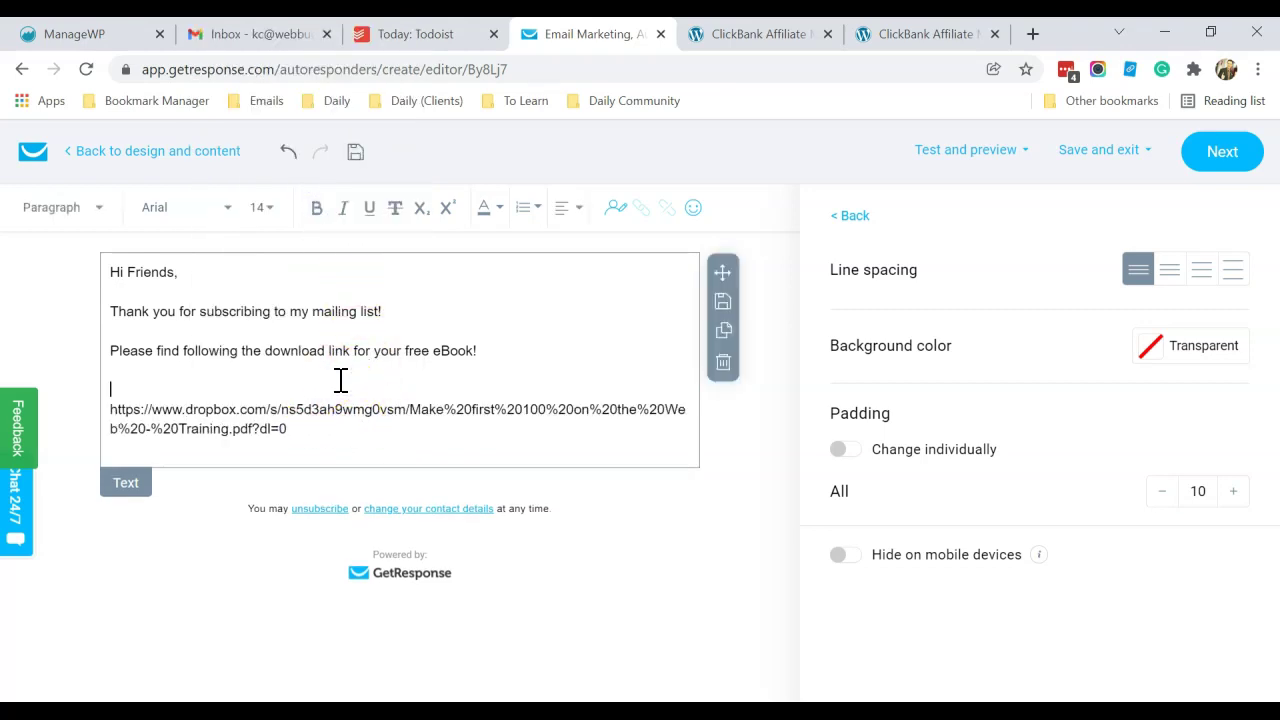
key("Delete")
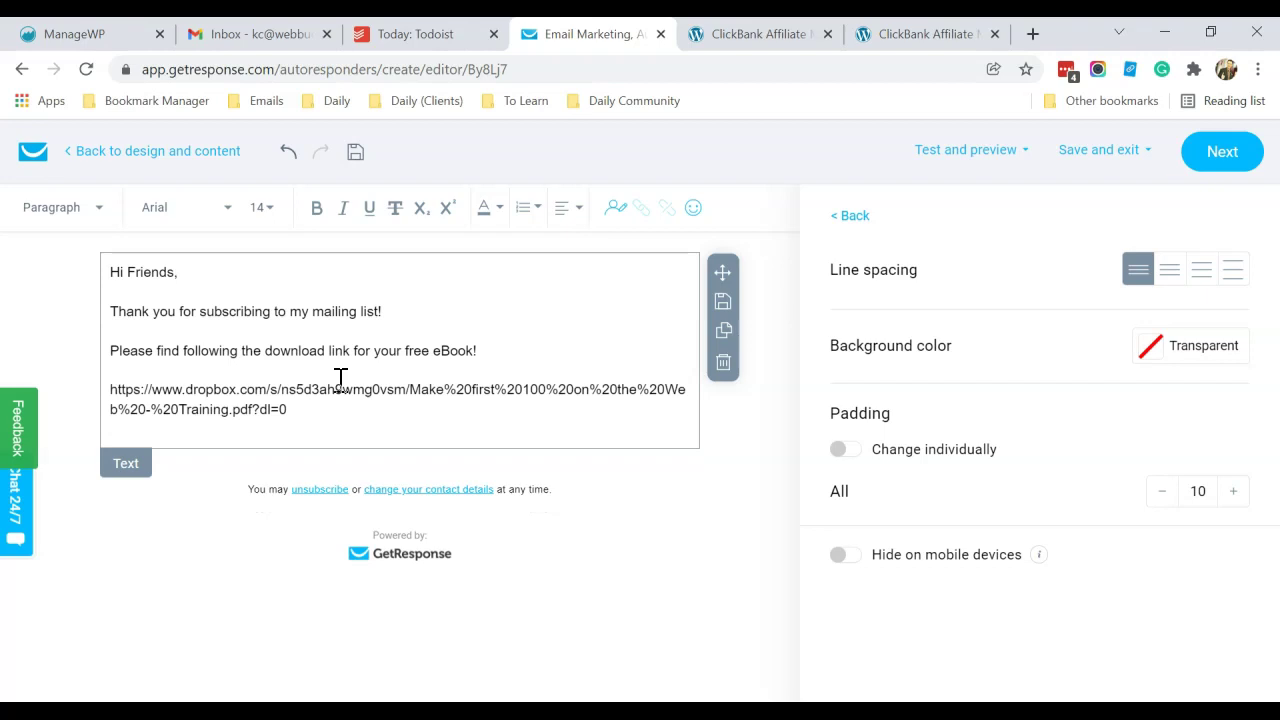
key("ctrl+z")
key("BackSpace")
Replace the raw URL with 'Click here to download.' and select that phrase
left_click(329, 407)
left_click(331, 419)
left_click(303, 410)
left_click_drag(303, 410, 106, 391)
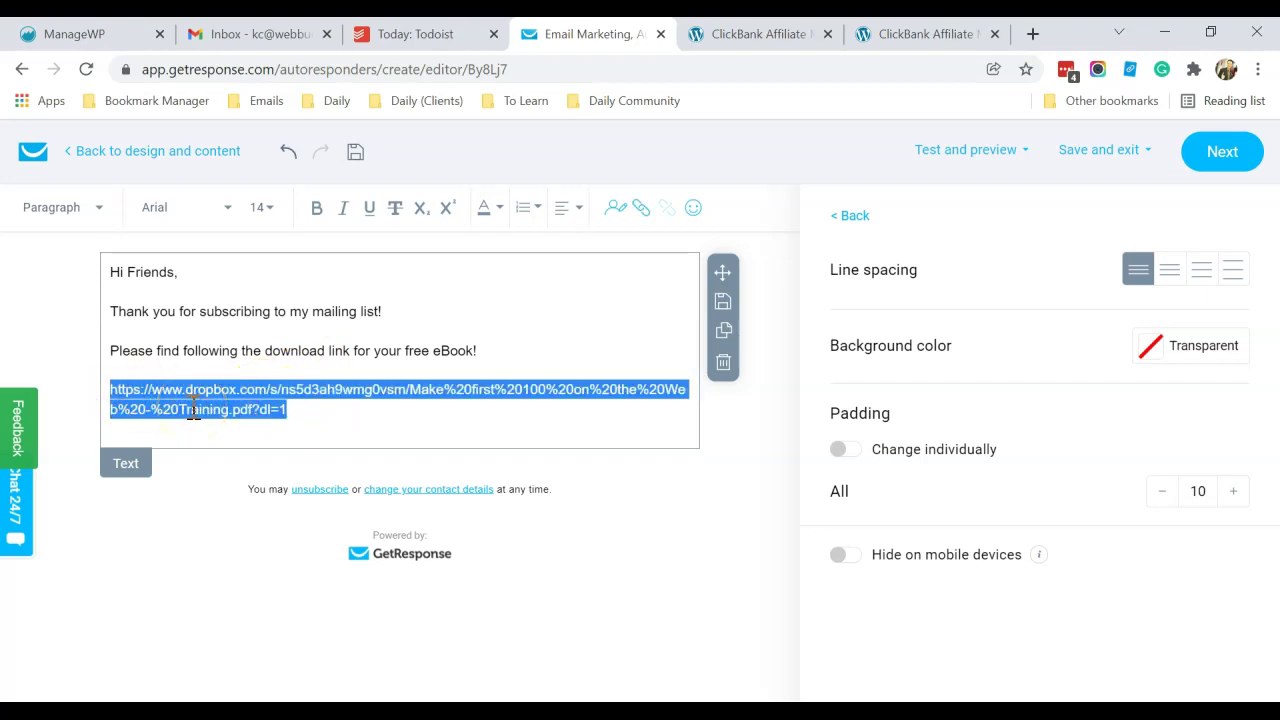
key("BackSpace")
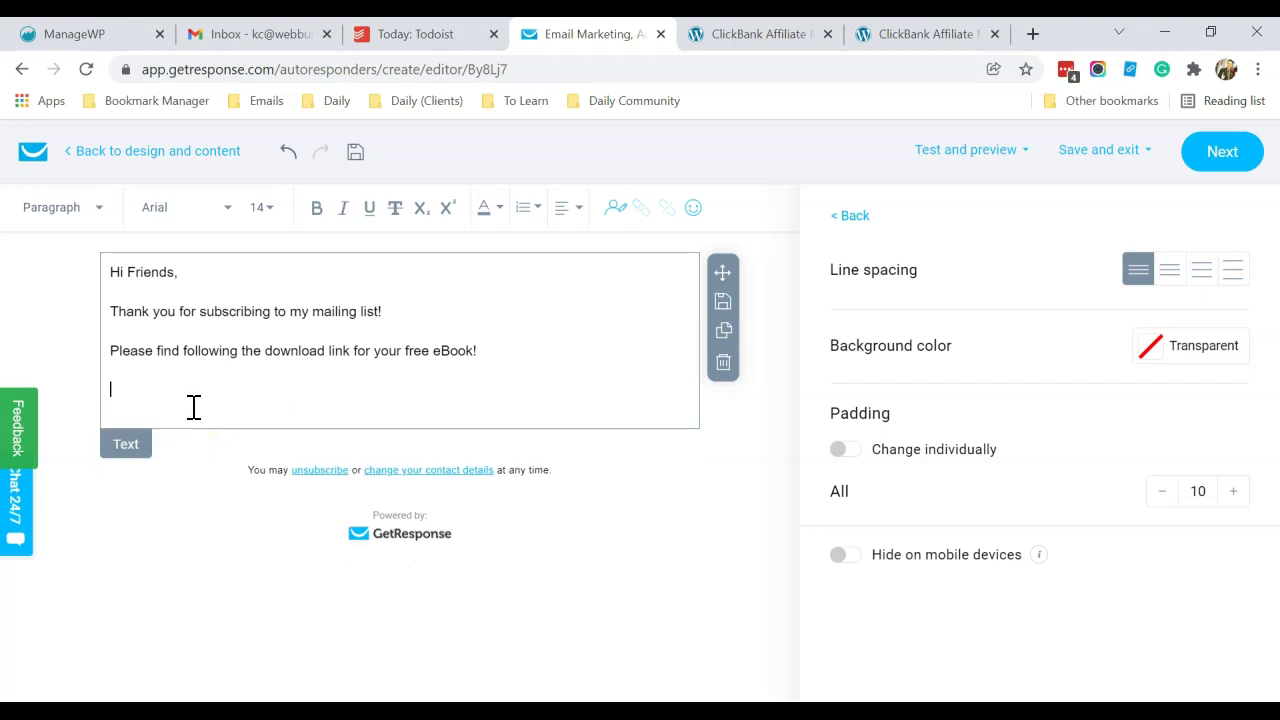
left_click(190, 400)
key("ctrl+shift+Left")
key("ctrl+shift+Left")
key("ctrl+shift+Left")
key("ctrl+shift+Left")
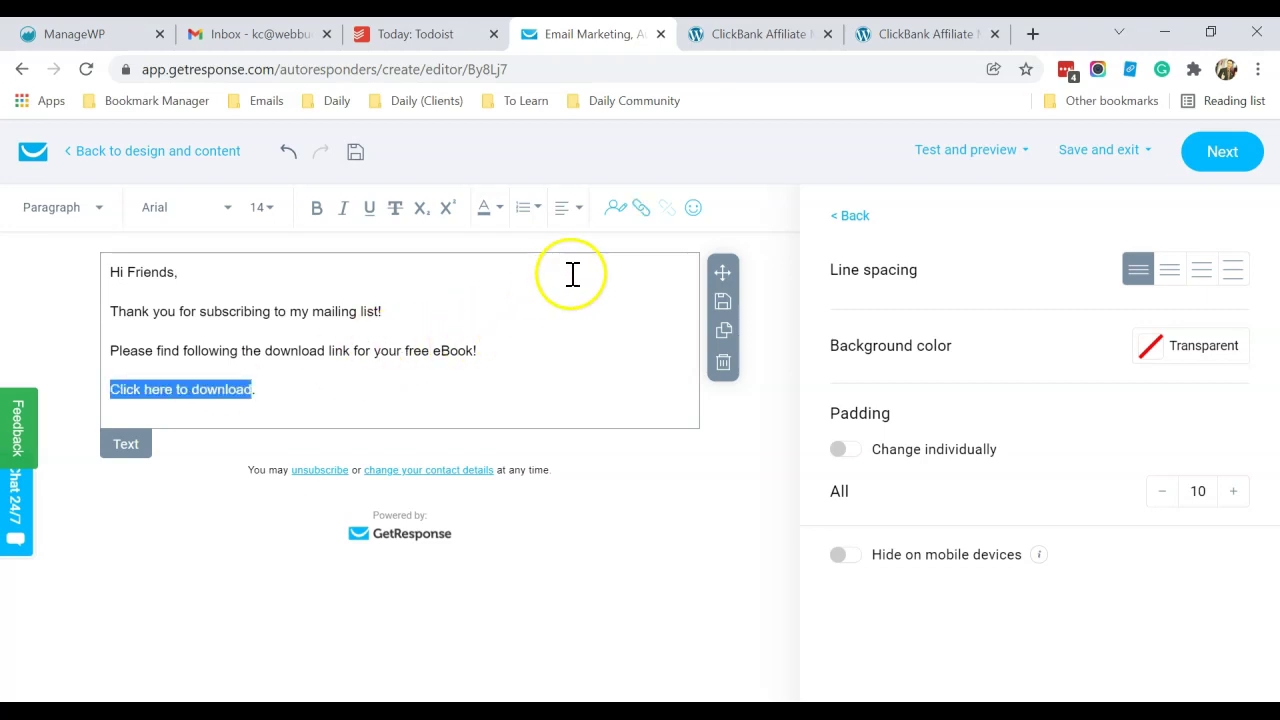
Link 'Click here to download' to the training PDF's Dropbox URL
left_click(642, 208)
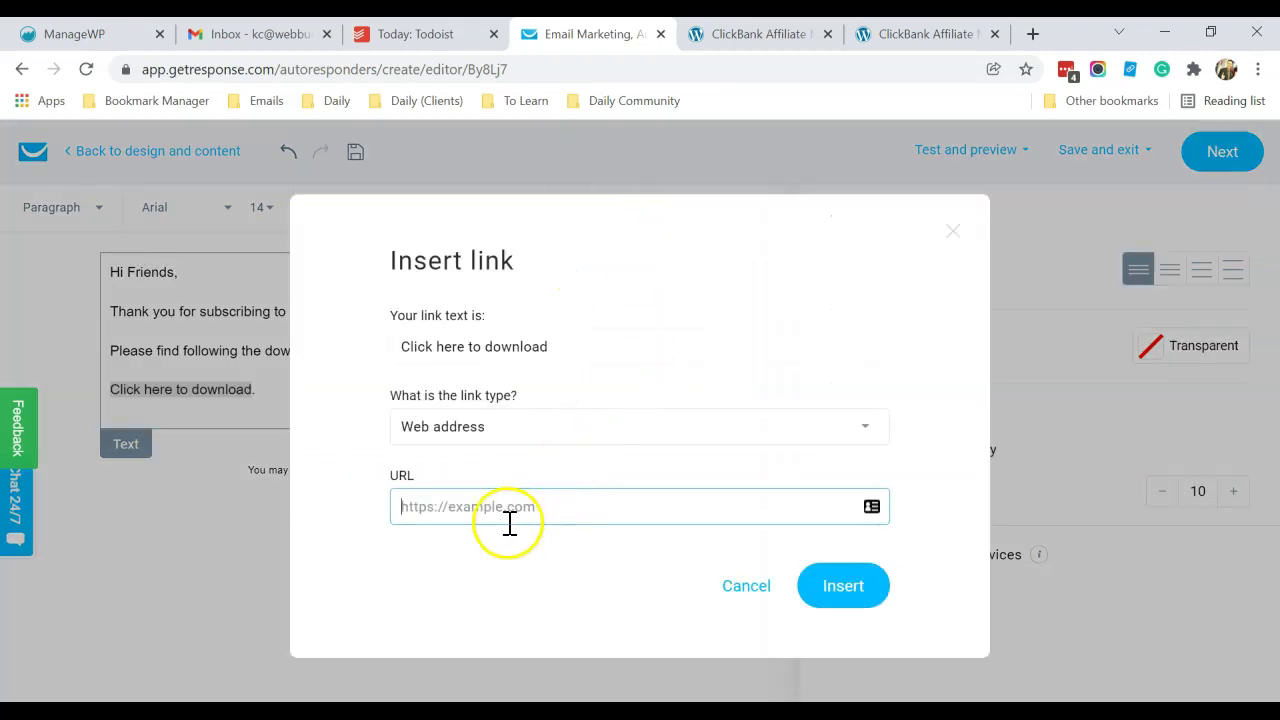
right_click(470, 512)
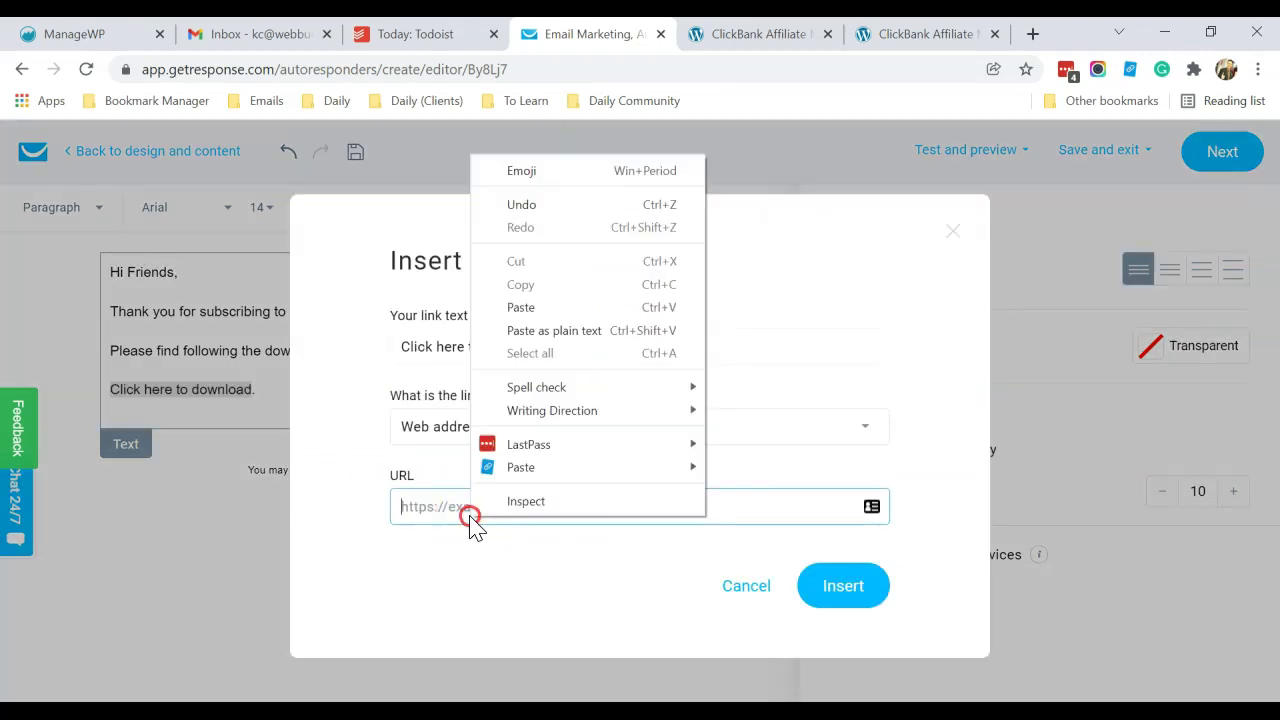
left_click(549, 309)
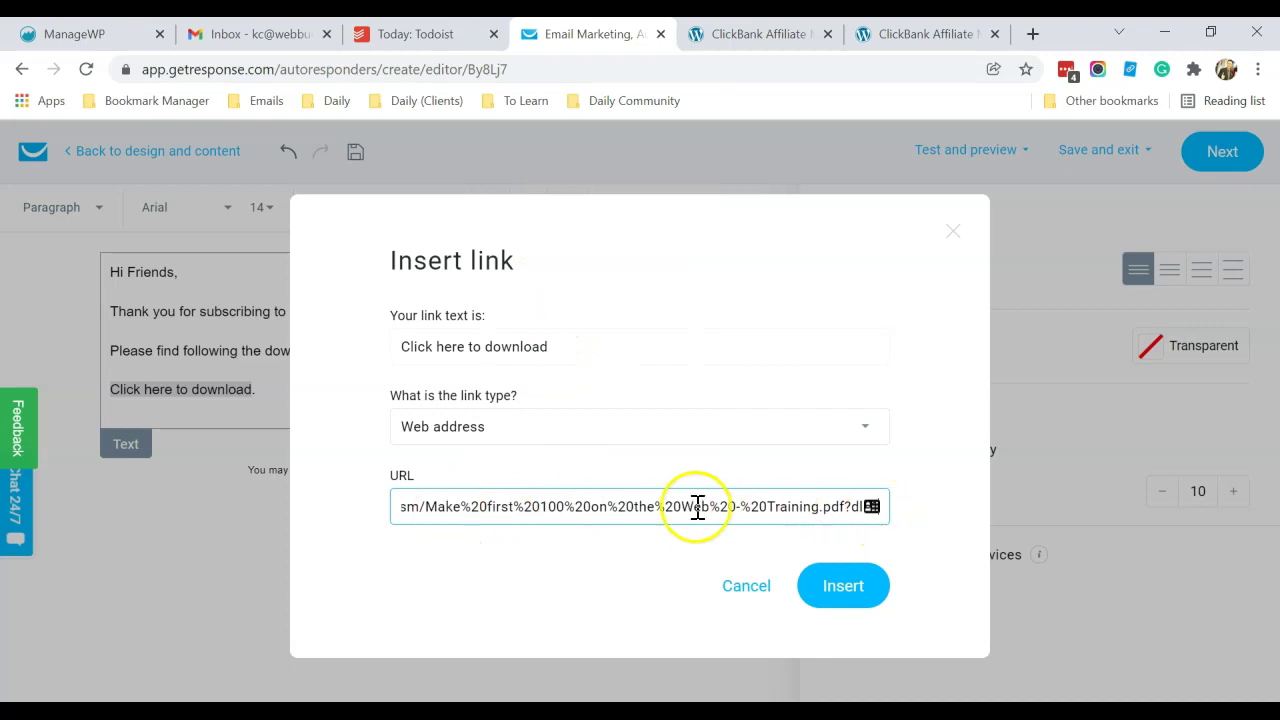
left_click(840, 590)
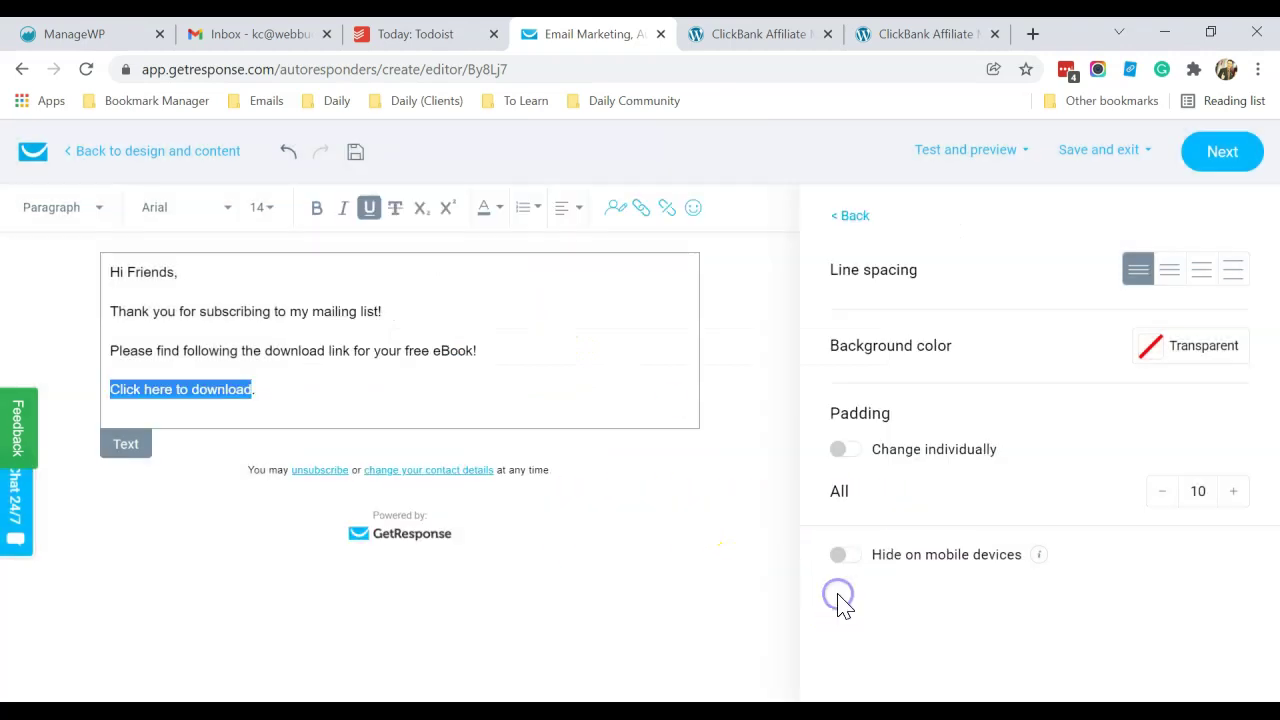
left_click(400, 435)
Close the email with the questions line and a 'Regards,' sign-off with initials, then save it
key("Return")
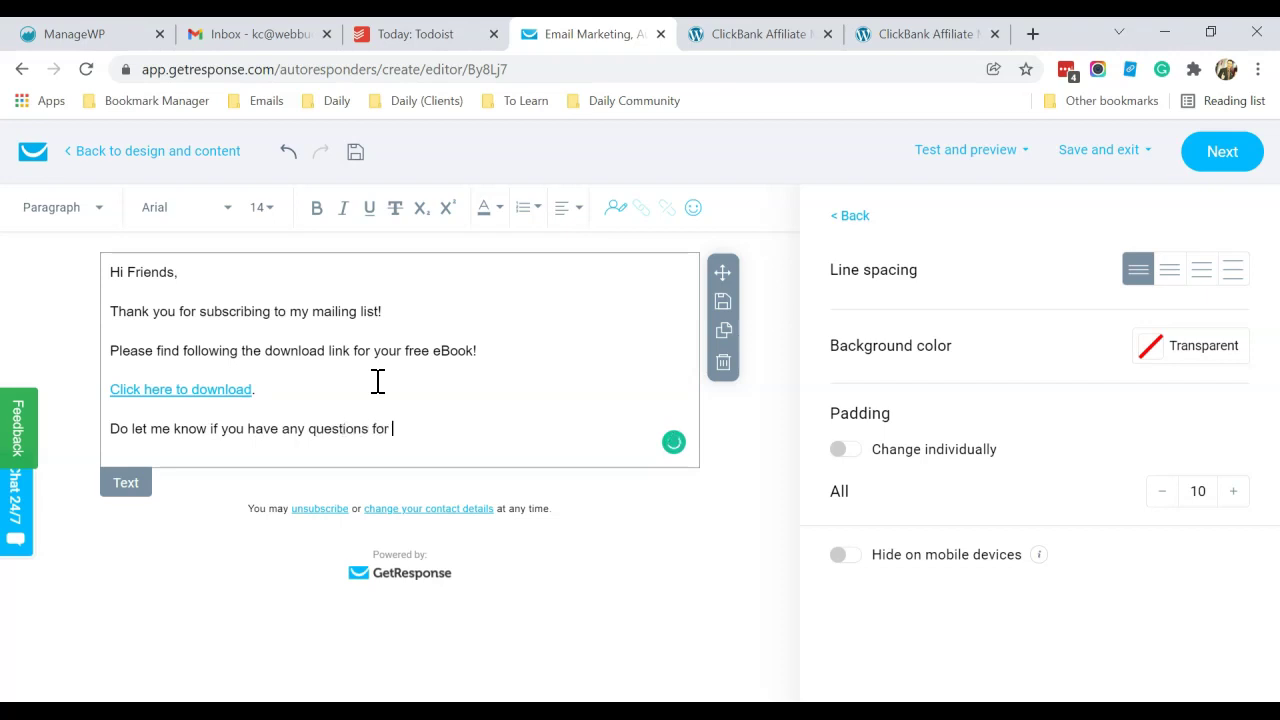
key("Return")
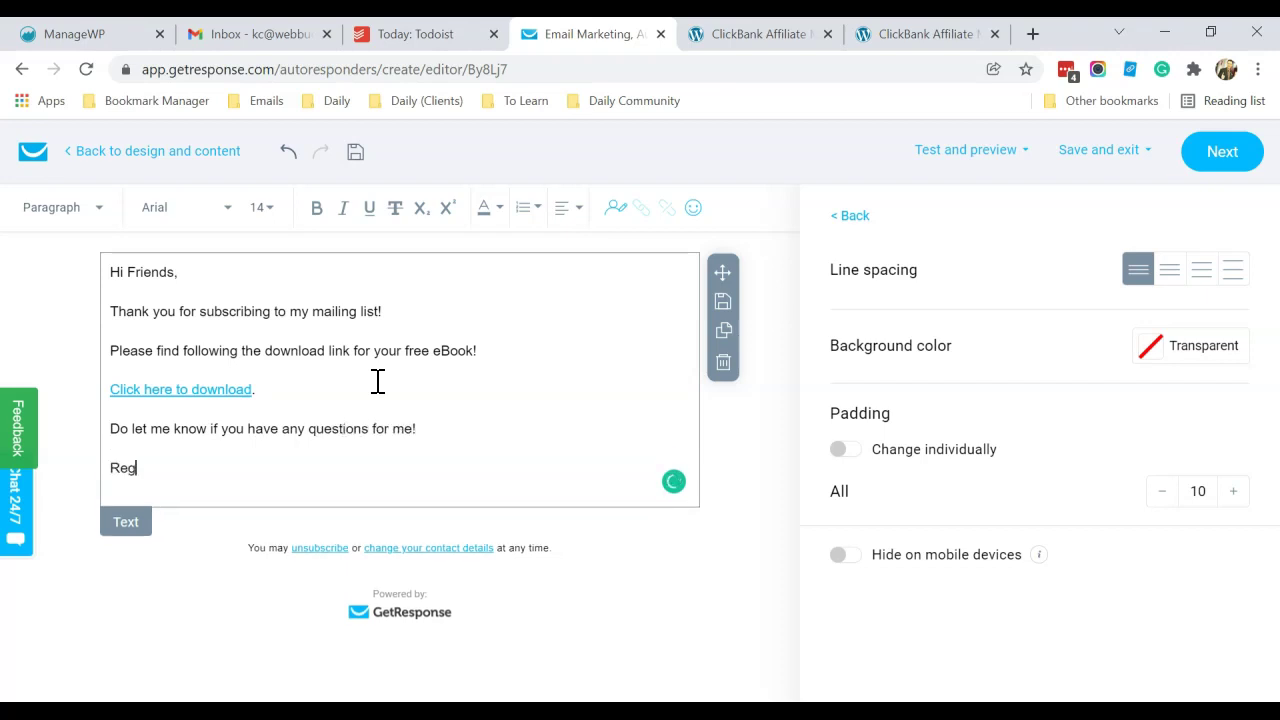
type("Regards,")
key("shift+Return")
type("KC")
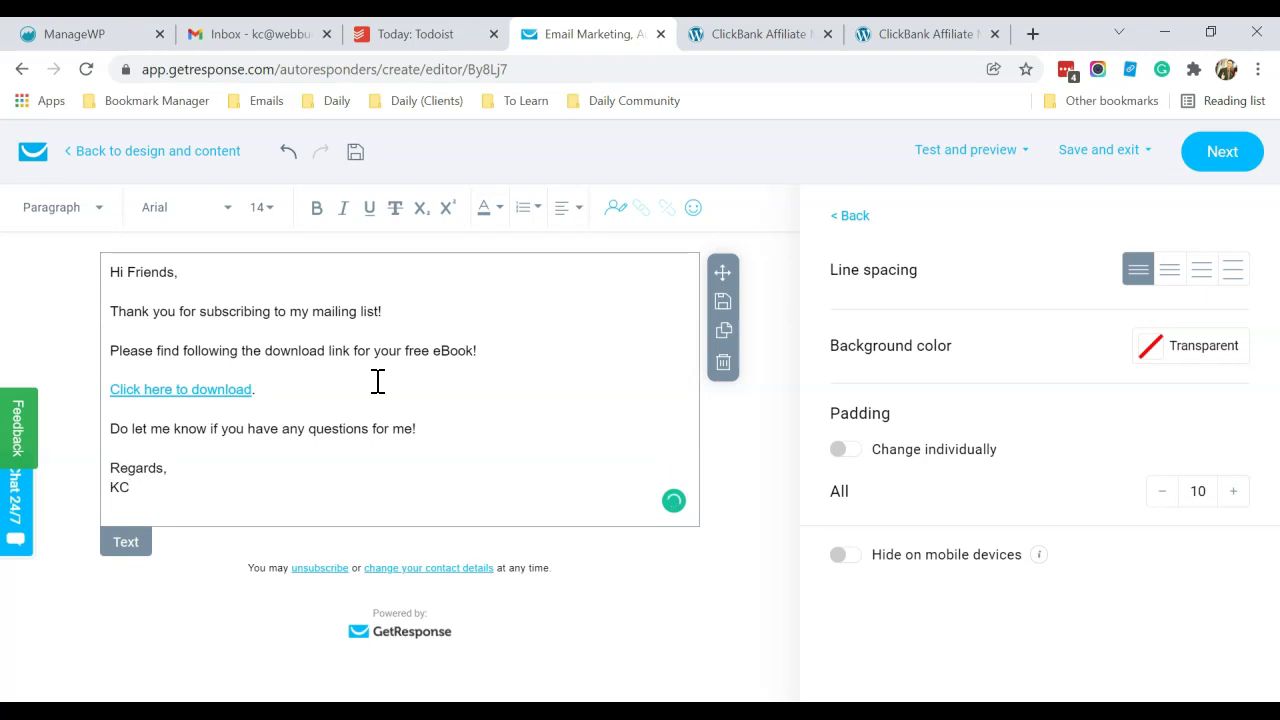
key("Return")
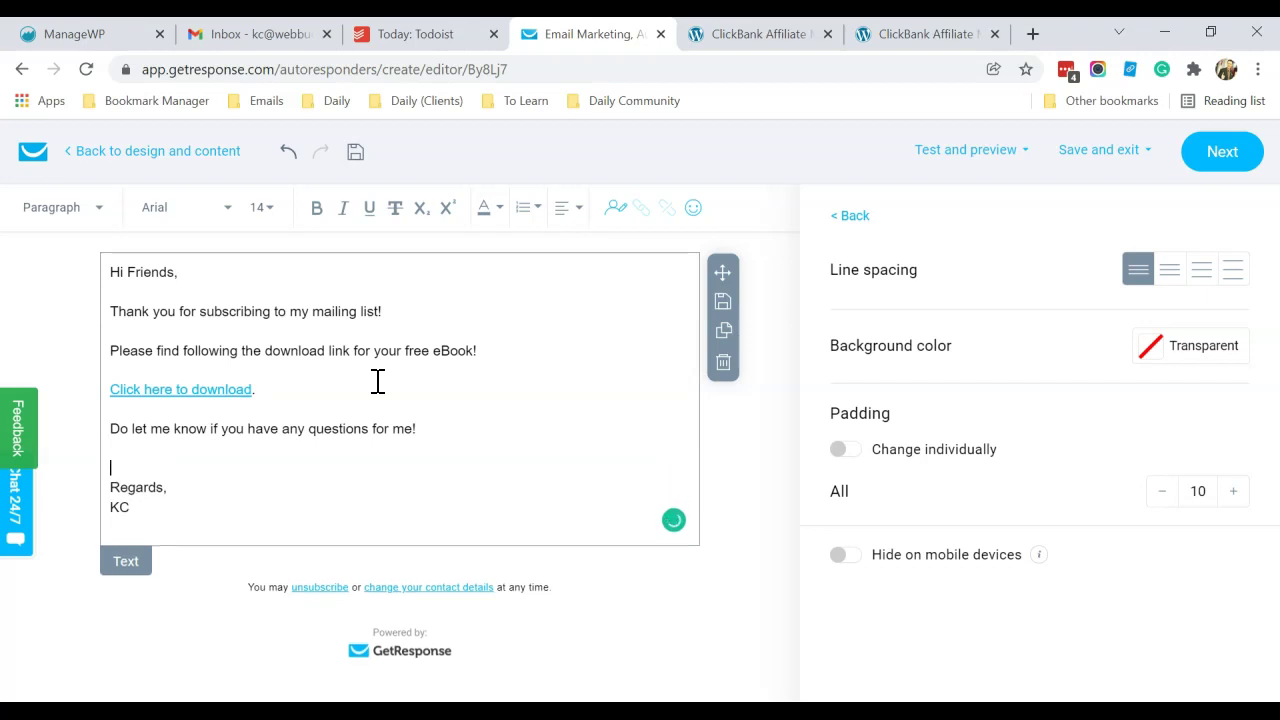
left_click(386, 466)
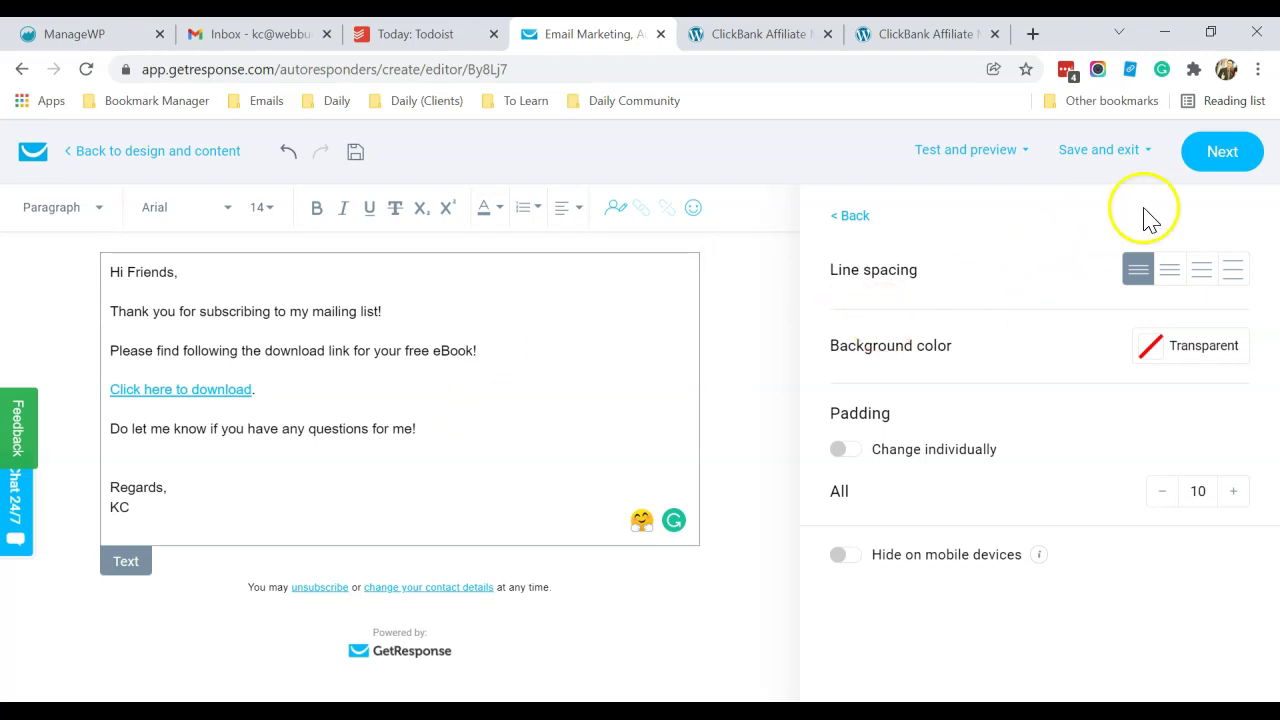
left_click(1216, 165)
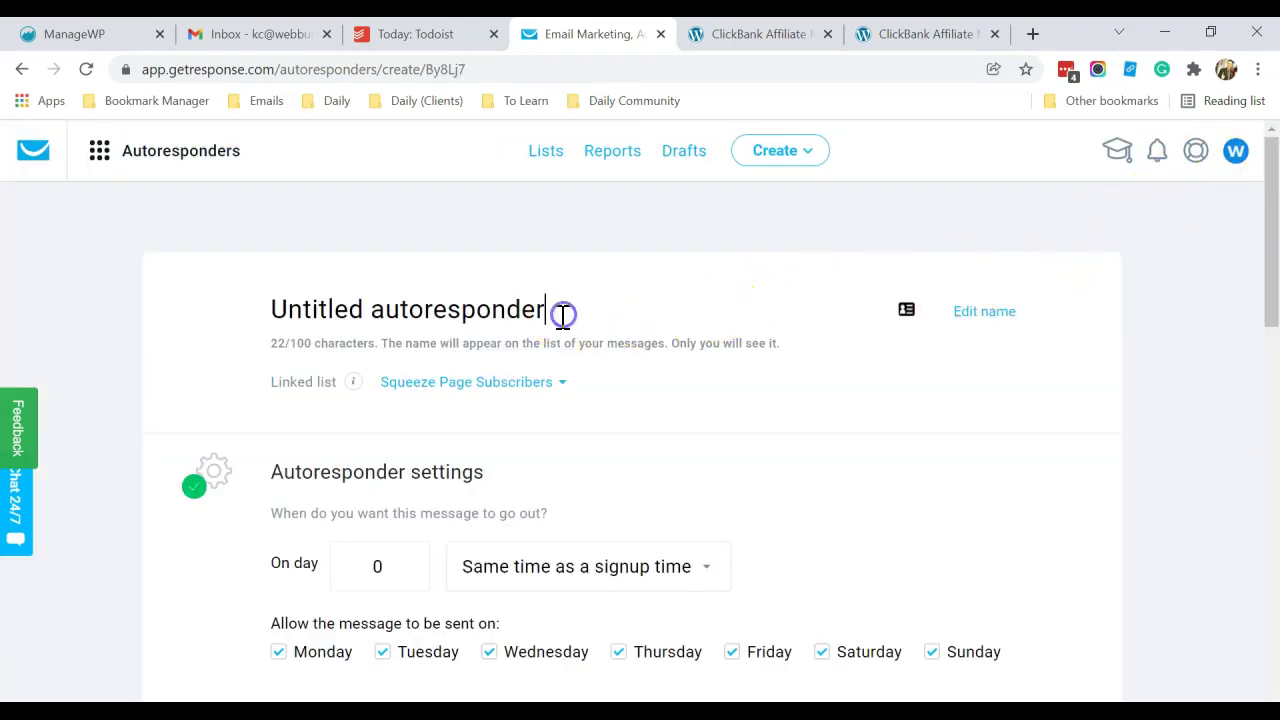
Rename 'Untitled autoresponder' to the subject line 'Welcome and this is your free ebook!'
left_click_drag(562, 311, 263, 300)
scroll(306, 331, "down", 5)
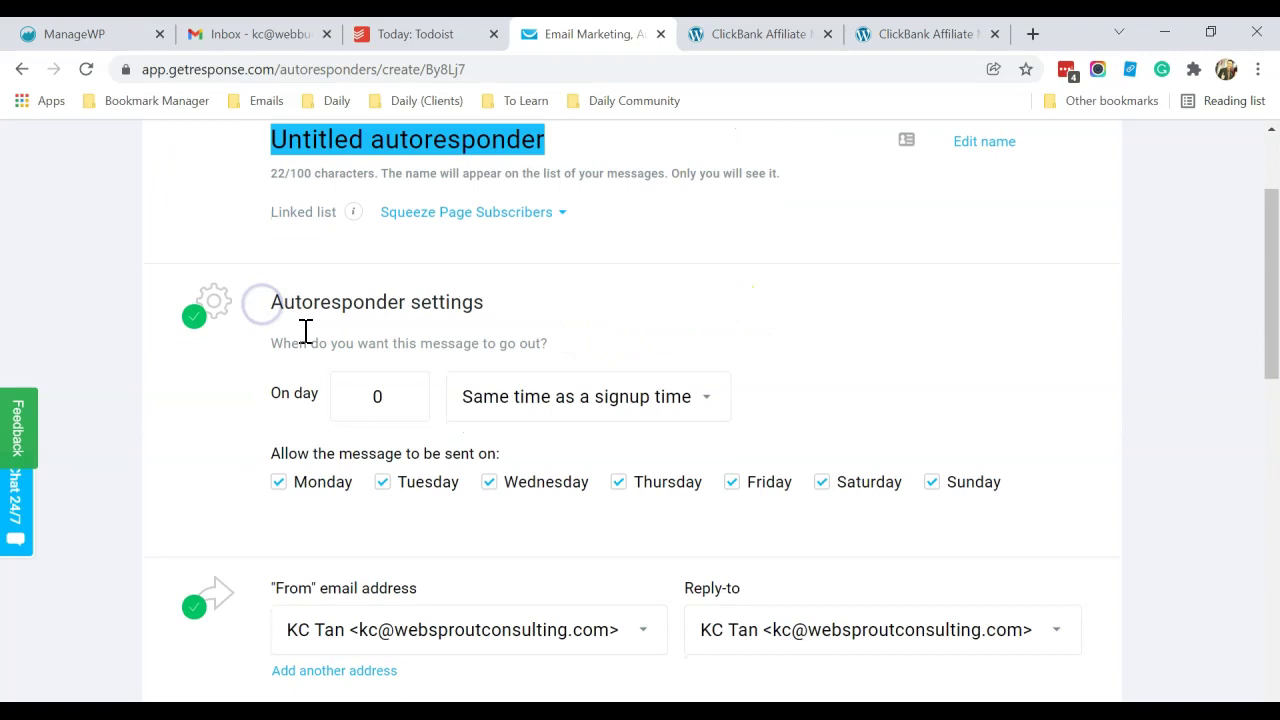
left_click_drag(643, 480, 251, 486)
right_click(341, 487)
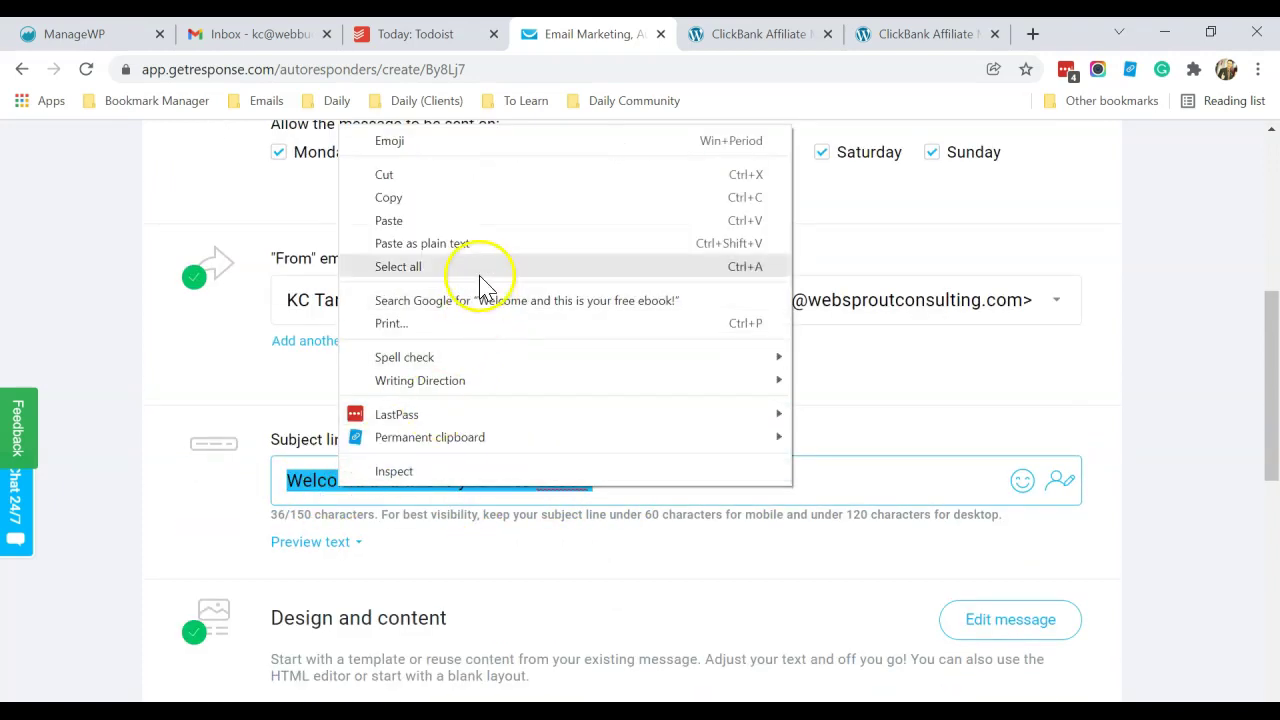
left_click(459, 197)
scroll(490, 300, "up", 5)
left_click_drag(549, 309, 275, 307)
right_click(333, 306)
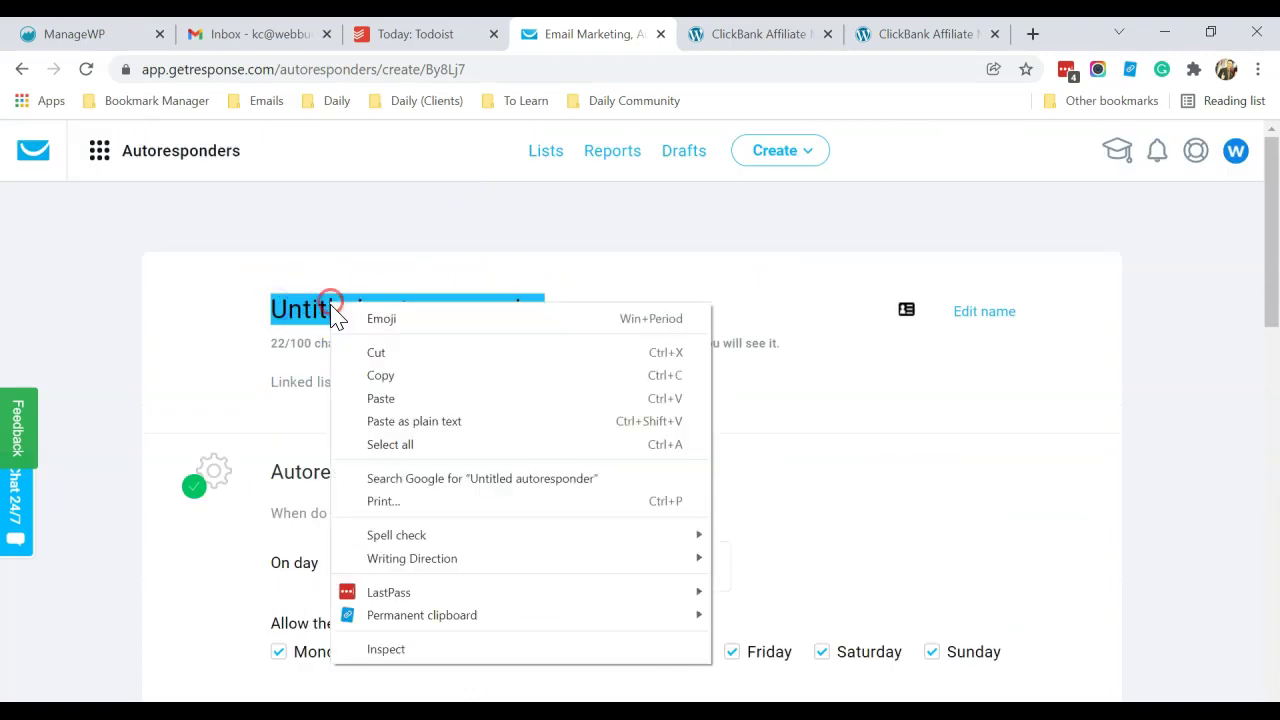
left_click(426, 420)
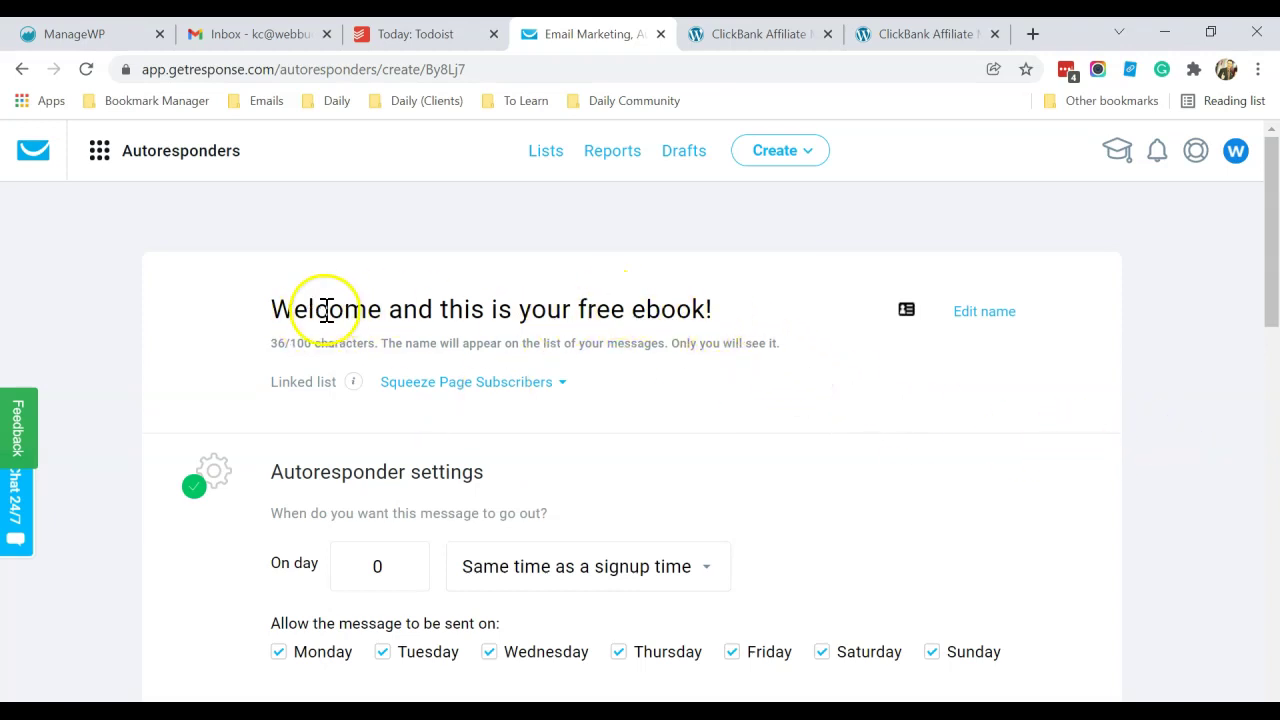
Save and publish the autoresponder
scroll(680, 320, "down", 3)
scroll(680, 328, "down", 2)
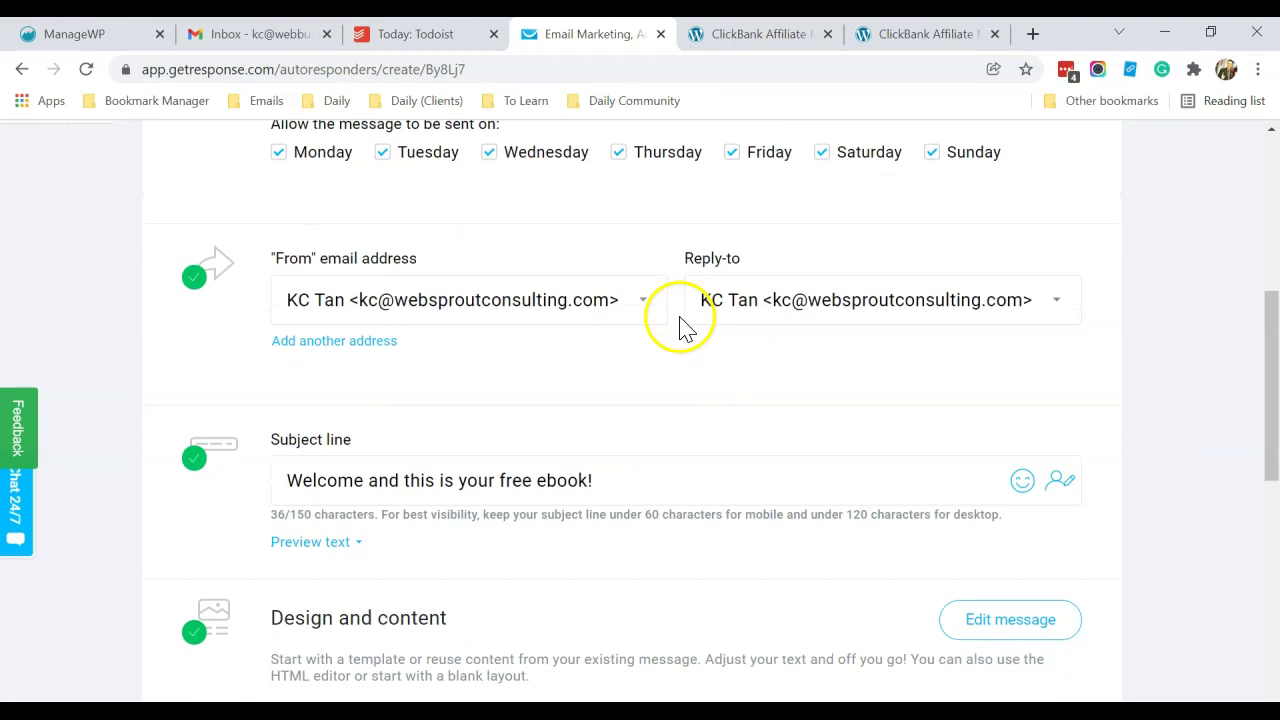
scroll(749, 459, "down", 3)
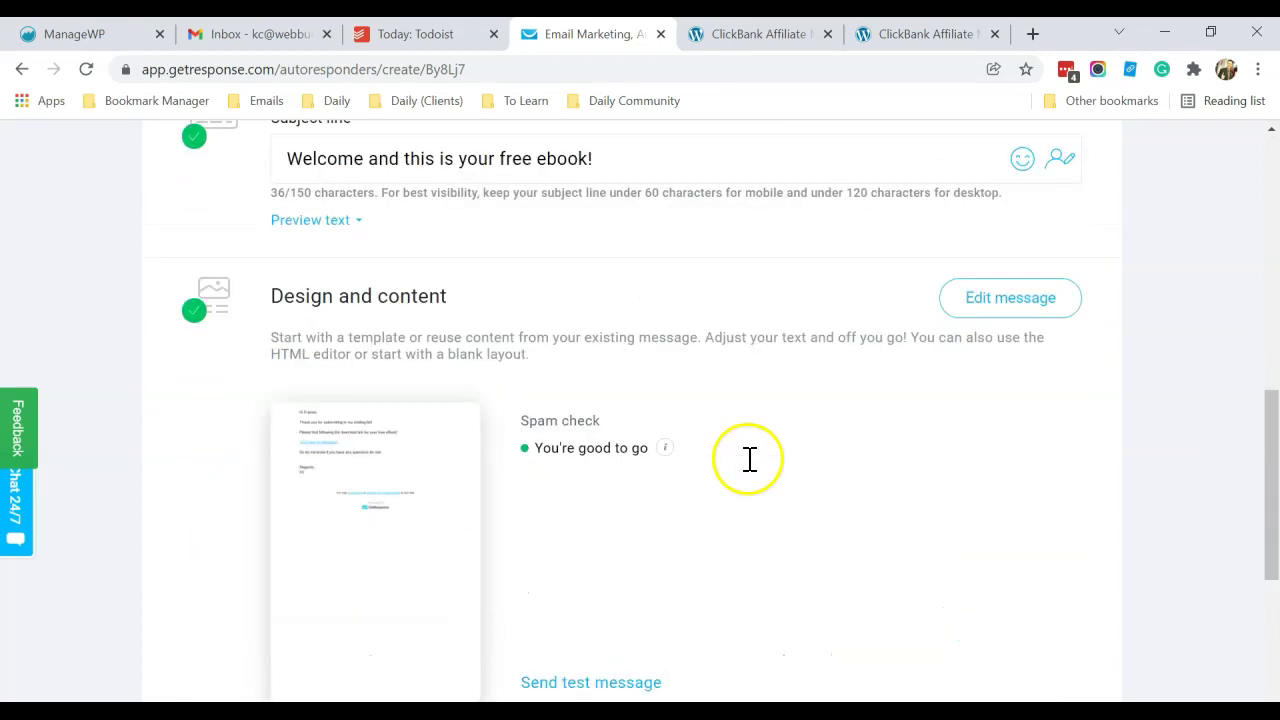
scroll(745, 420, "down", 5)
left_click(981, 521)
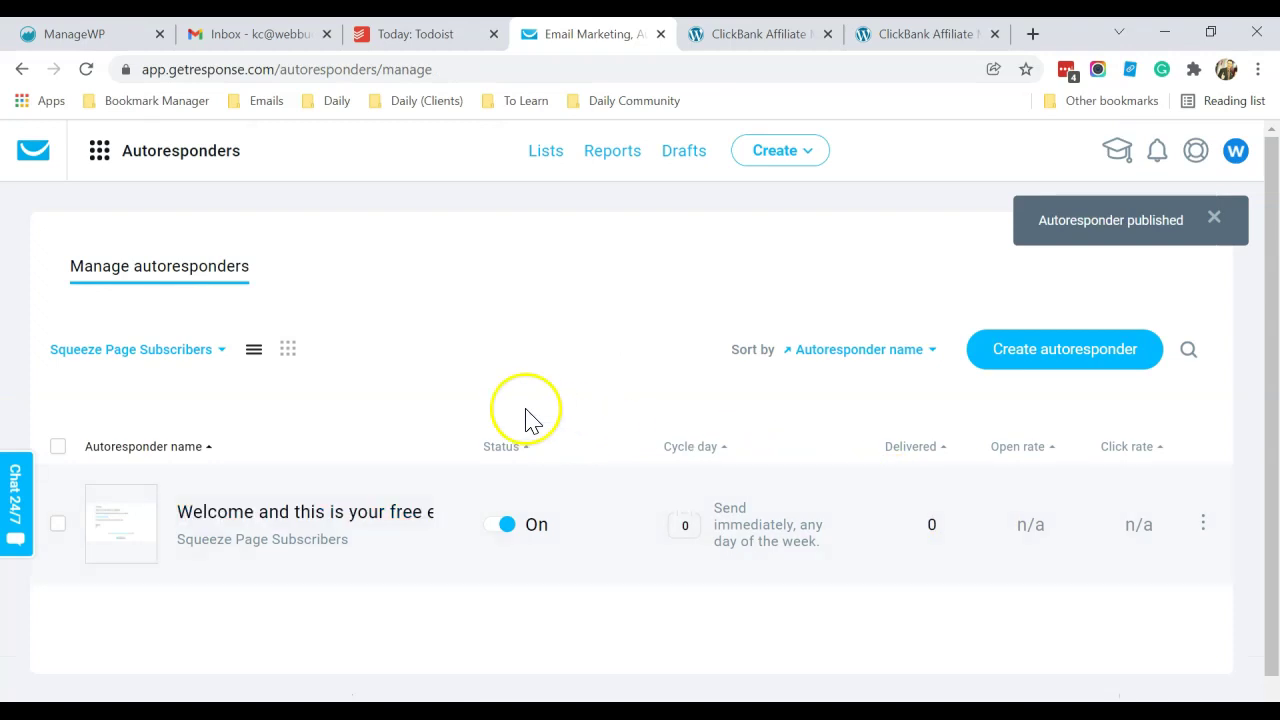
Switch the autoresponders to calendar view and check the welcome email sits On at day 0
left_click(289, 352)
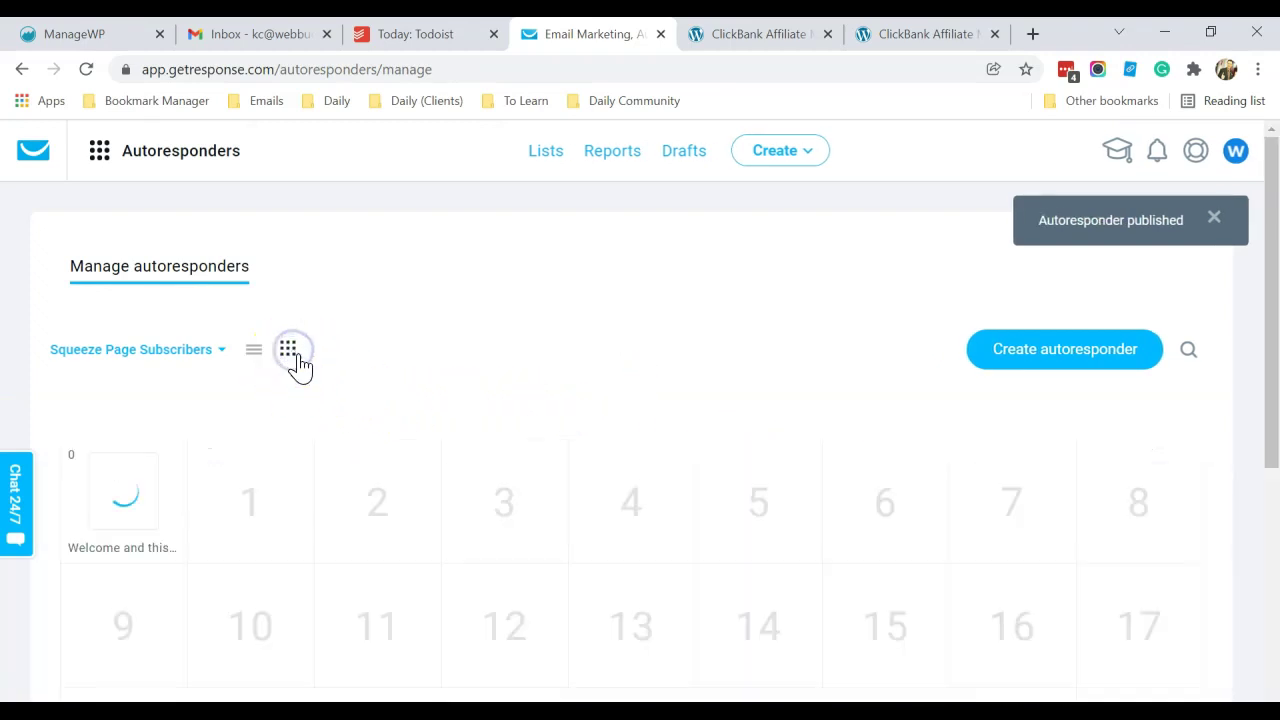
scroll(354, 368, "down", 2)
mouse_move(143, 363)
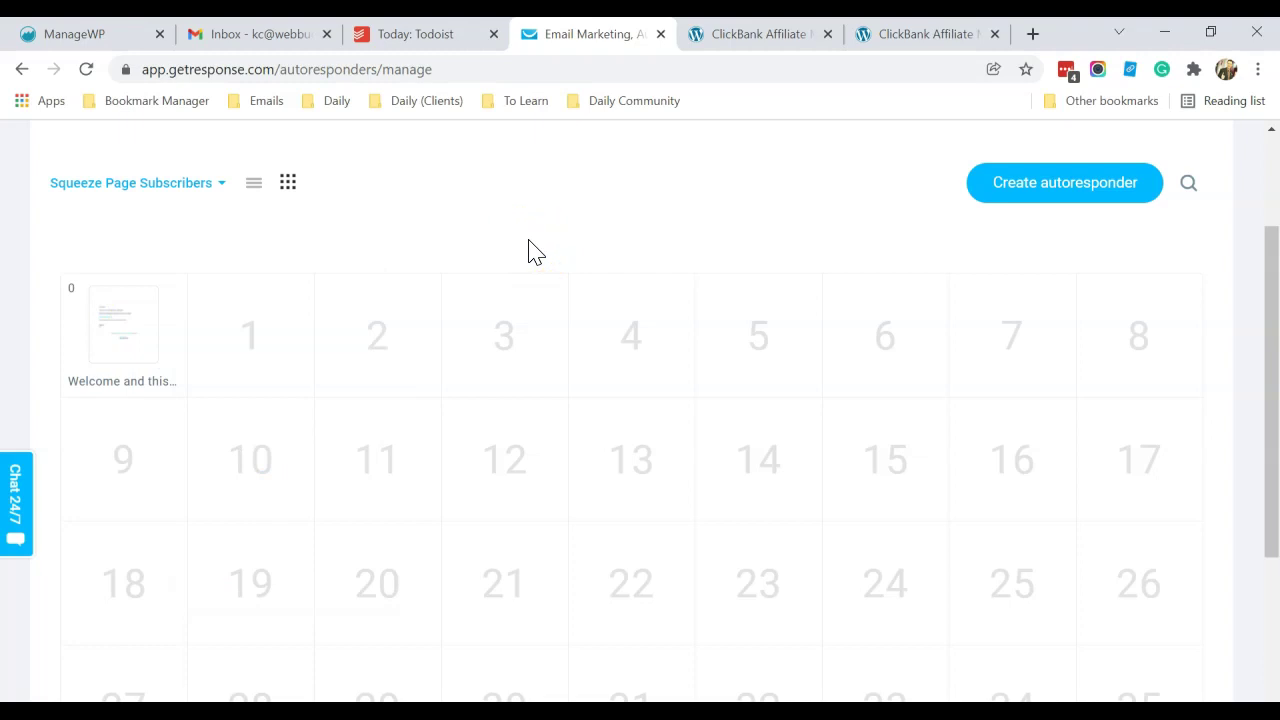
left_click(520, 355)
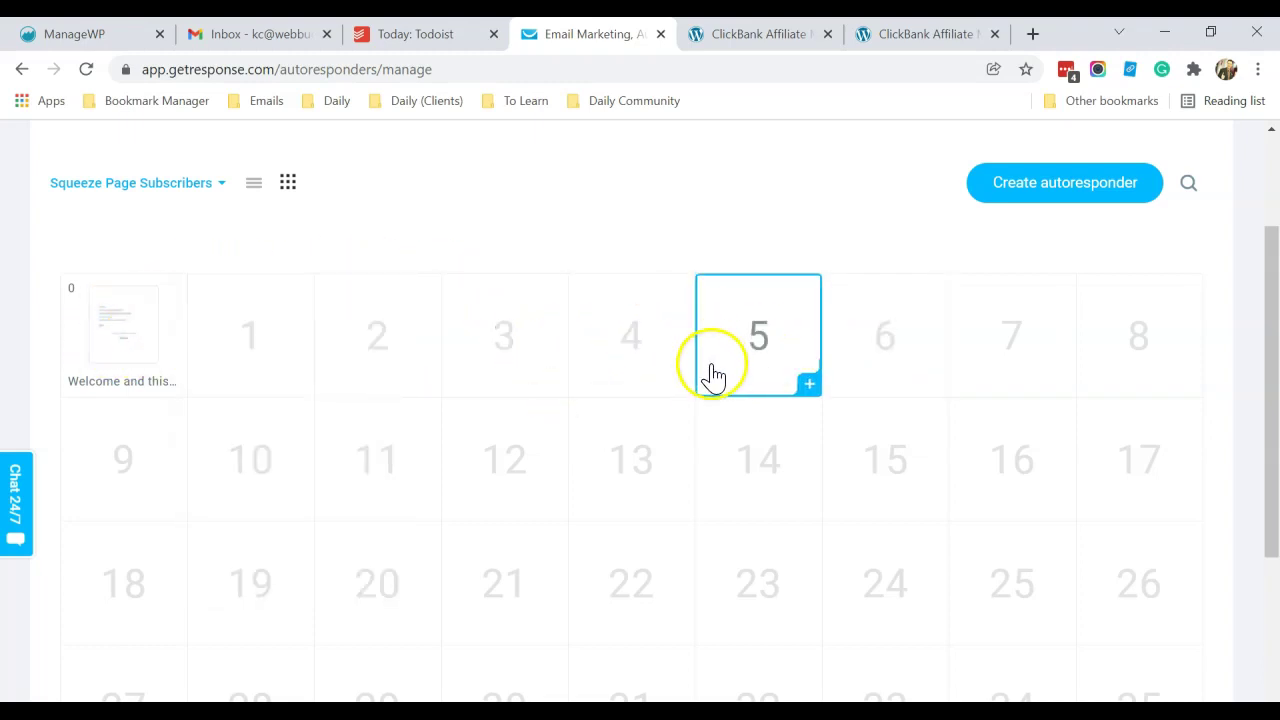
scroll(1016, 358, "down", 2)
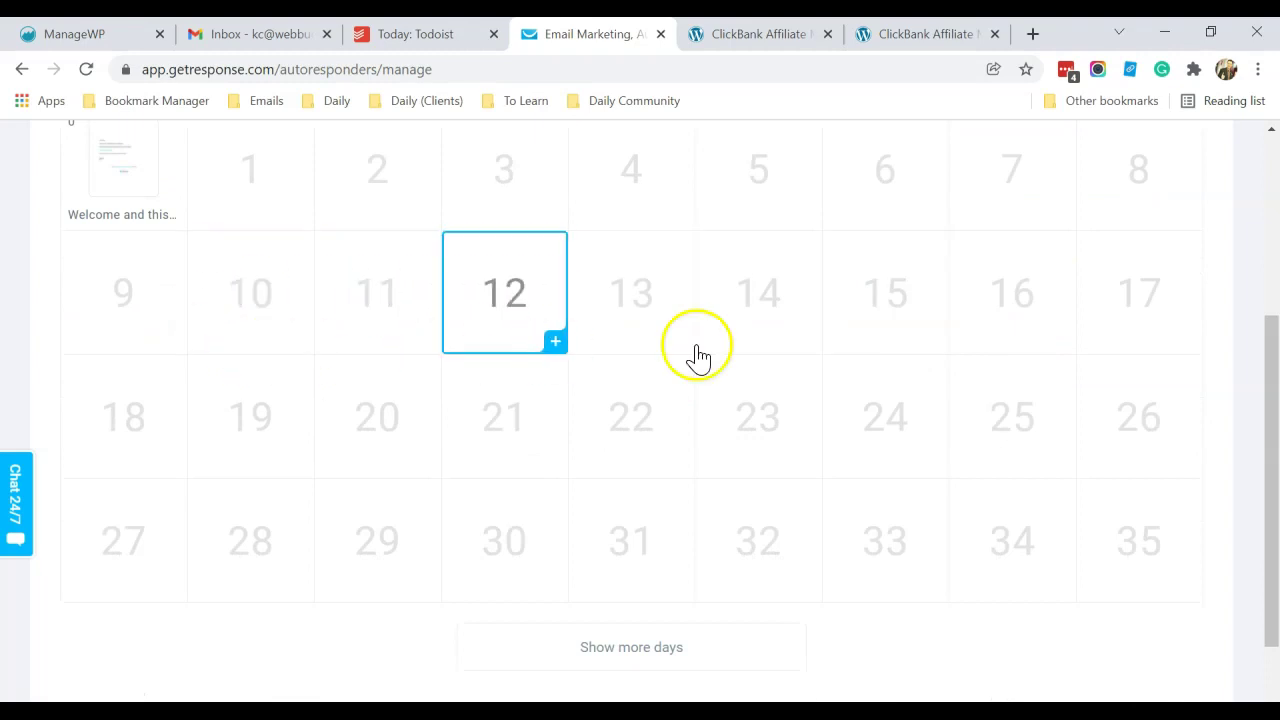
scroll(329, 420, "up", 2)
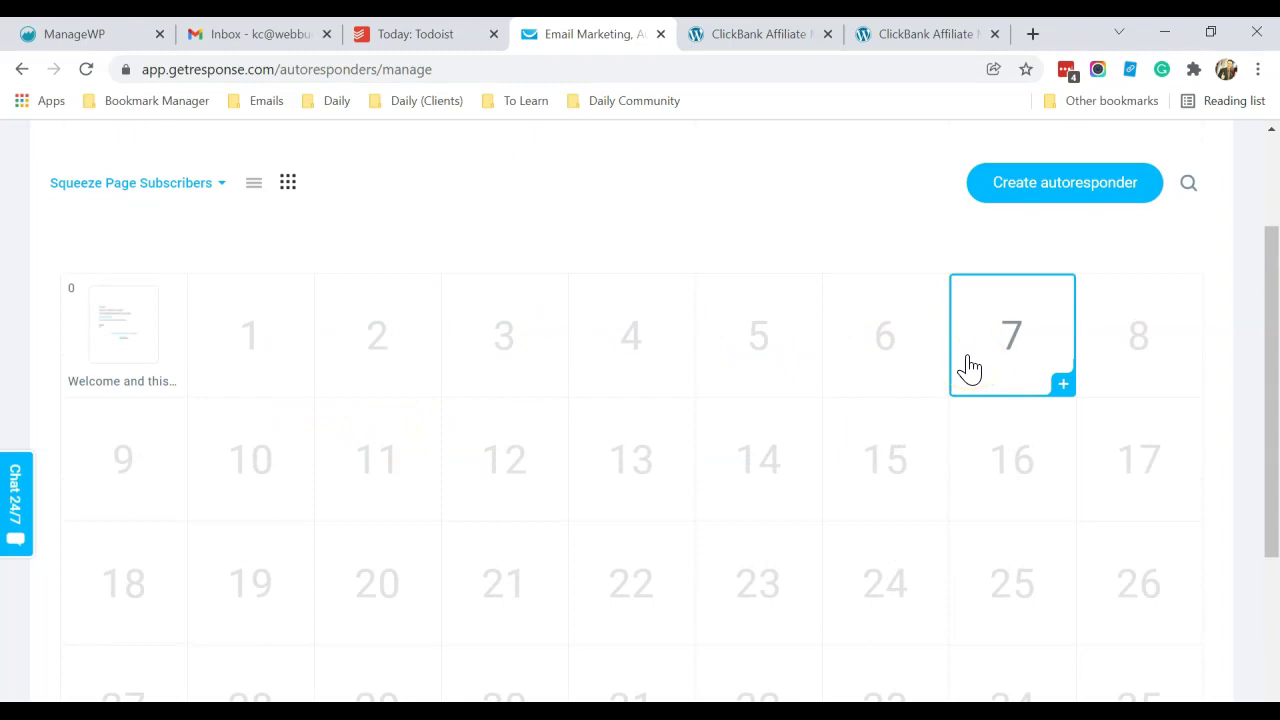
scroll(968, 368, "down", 2)
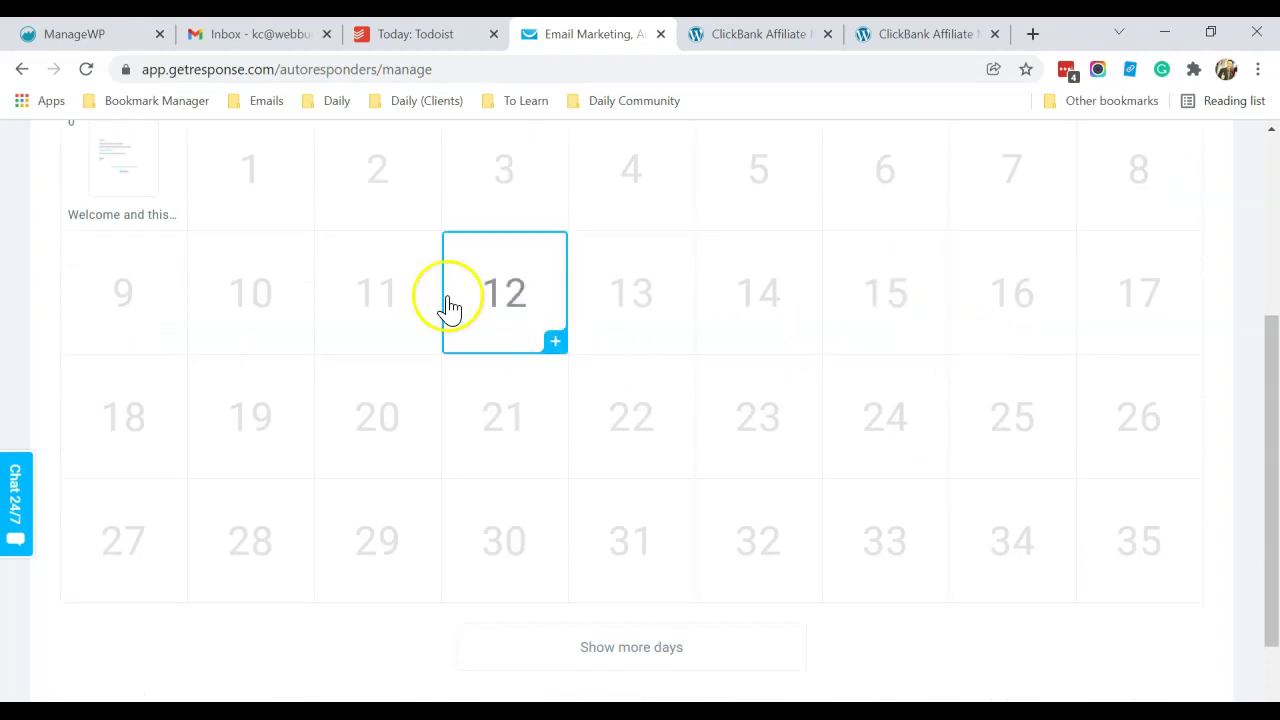